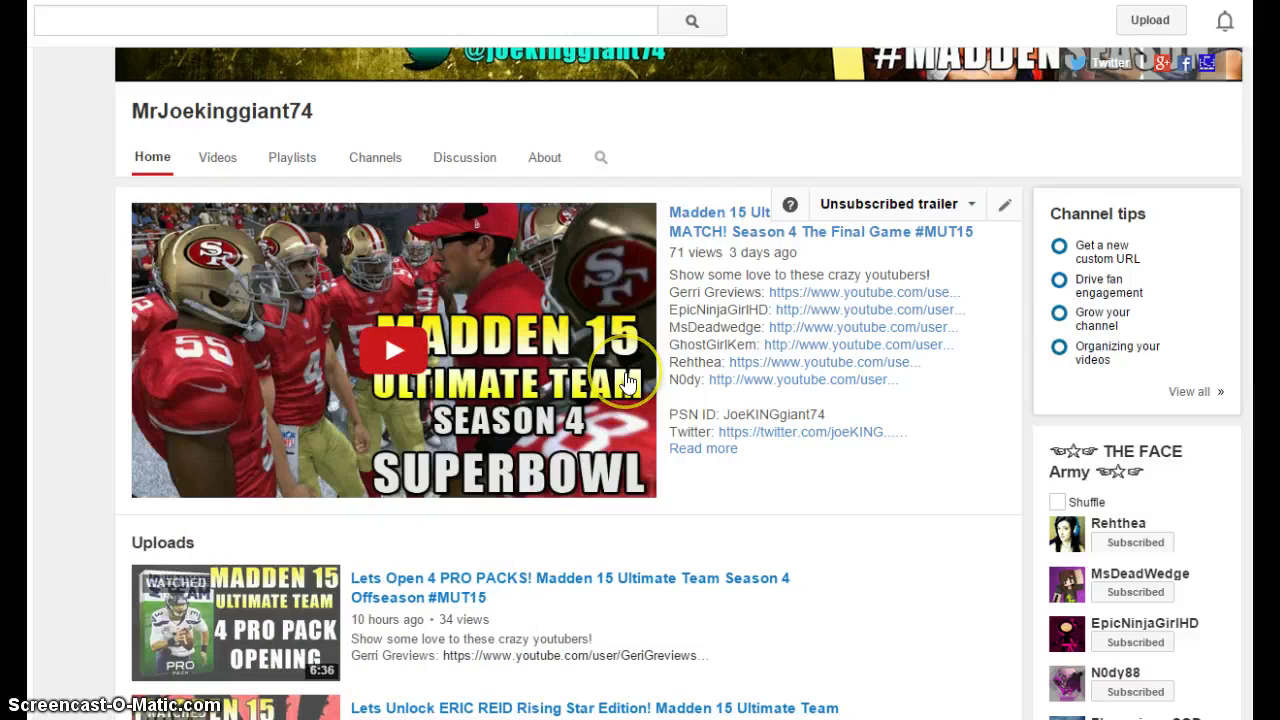
Browse Far Cry 4 videos in the channel trailer picker, then close it, leaving the trailer unchanged
scroll(625, 380, down, 2)
scroll(625, 380, up, 1)
scroll(625, 380, up, 1)
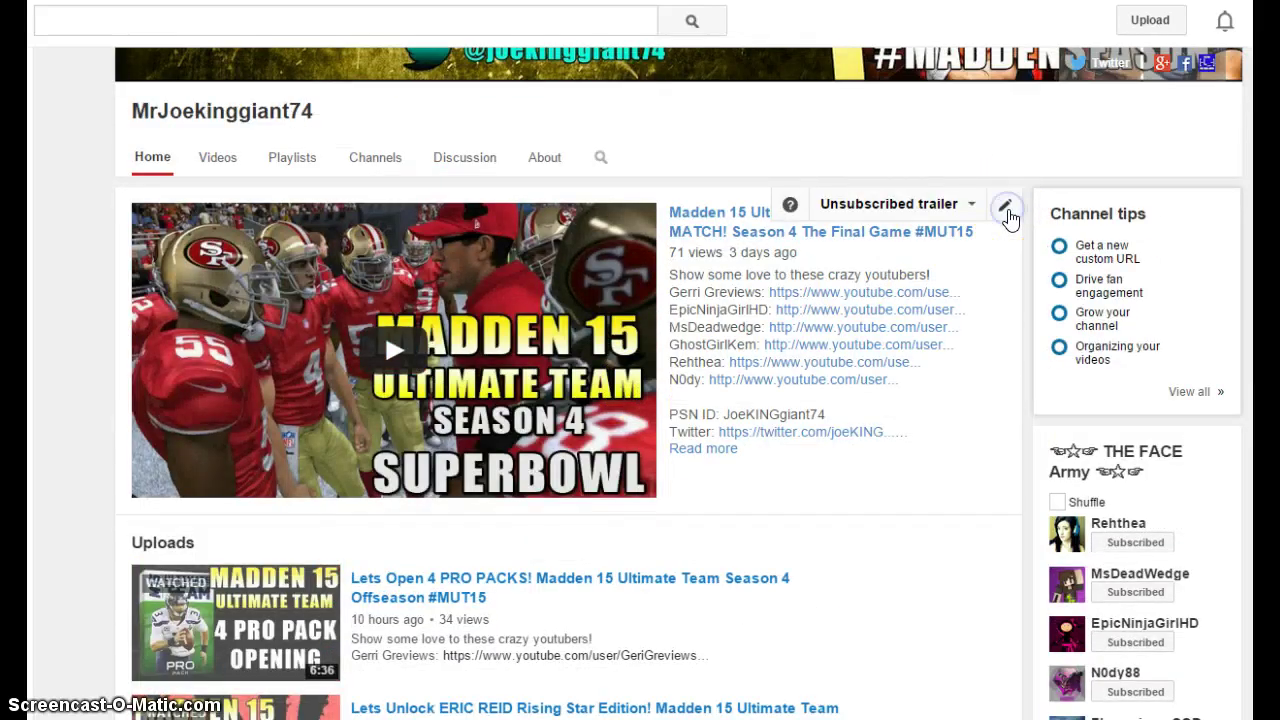
click(1006, 208)
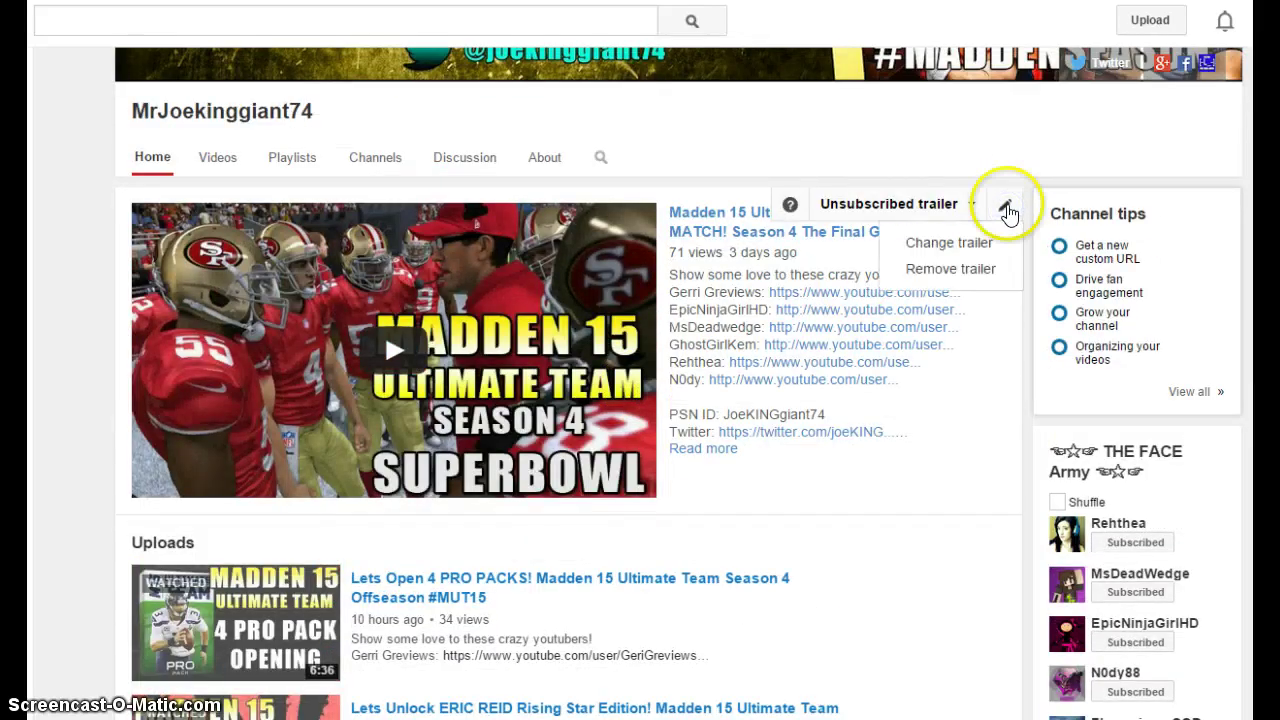
click(949, 244)
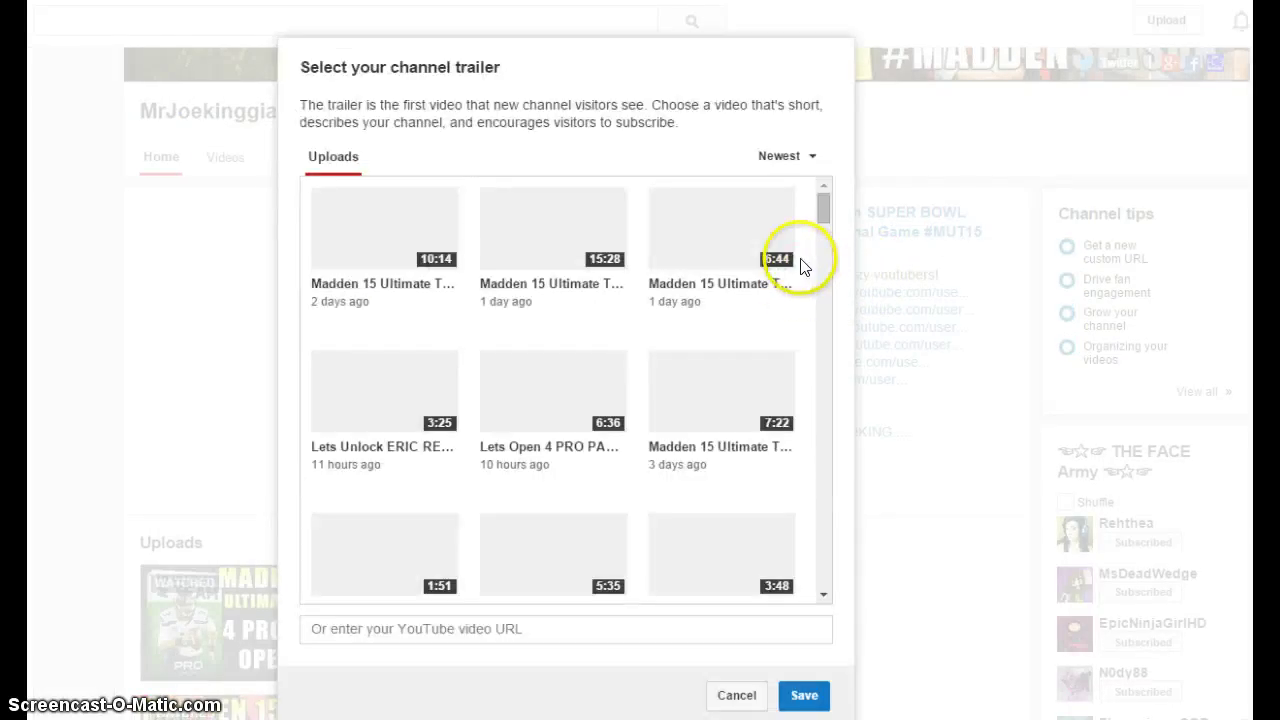
scroll(570, 290, down, 6)
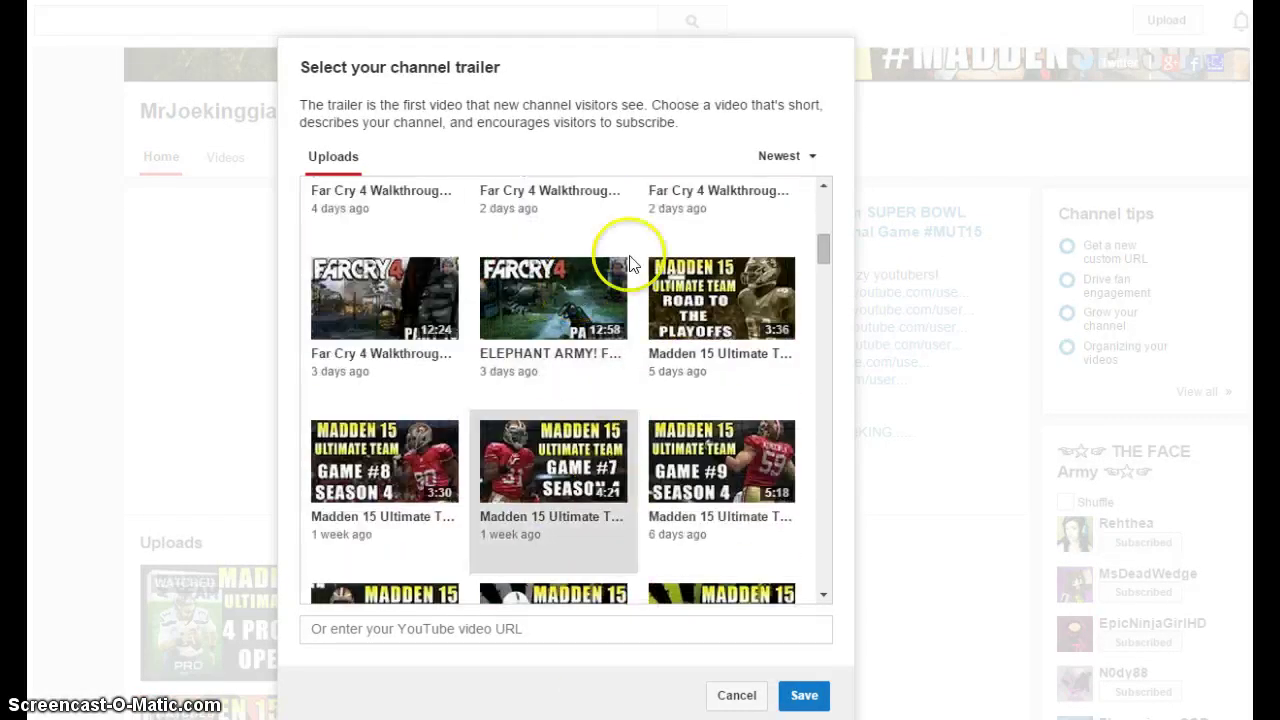
click(455, 320)
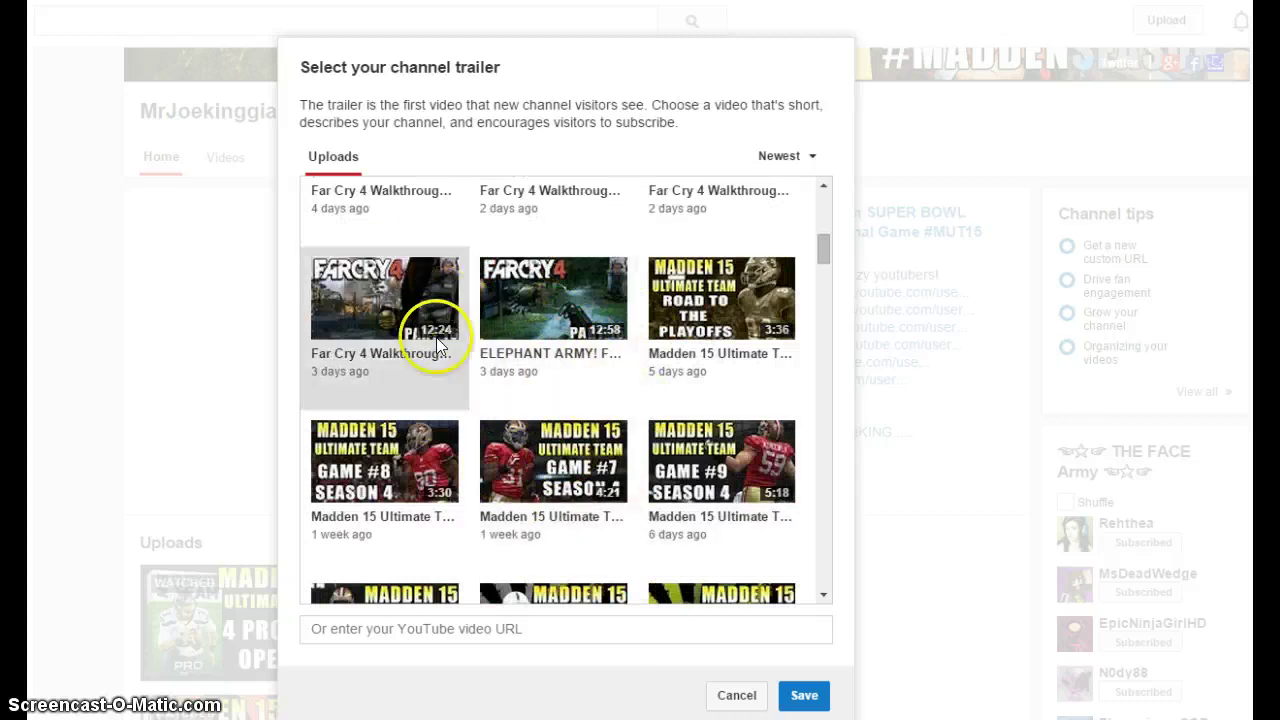
click(582, 402)
scroll(595, 314, up, 2)
scroll(597, 310, up, 5)
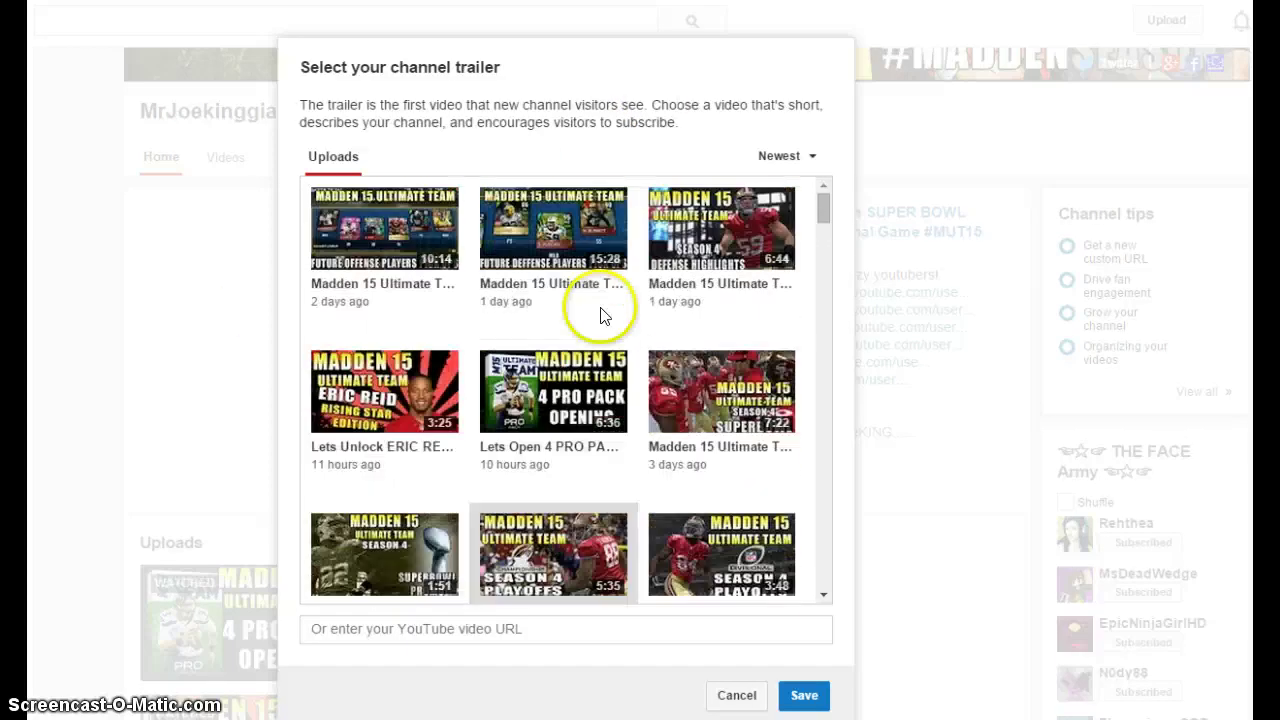
click(725, 706)
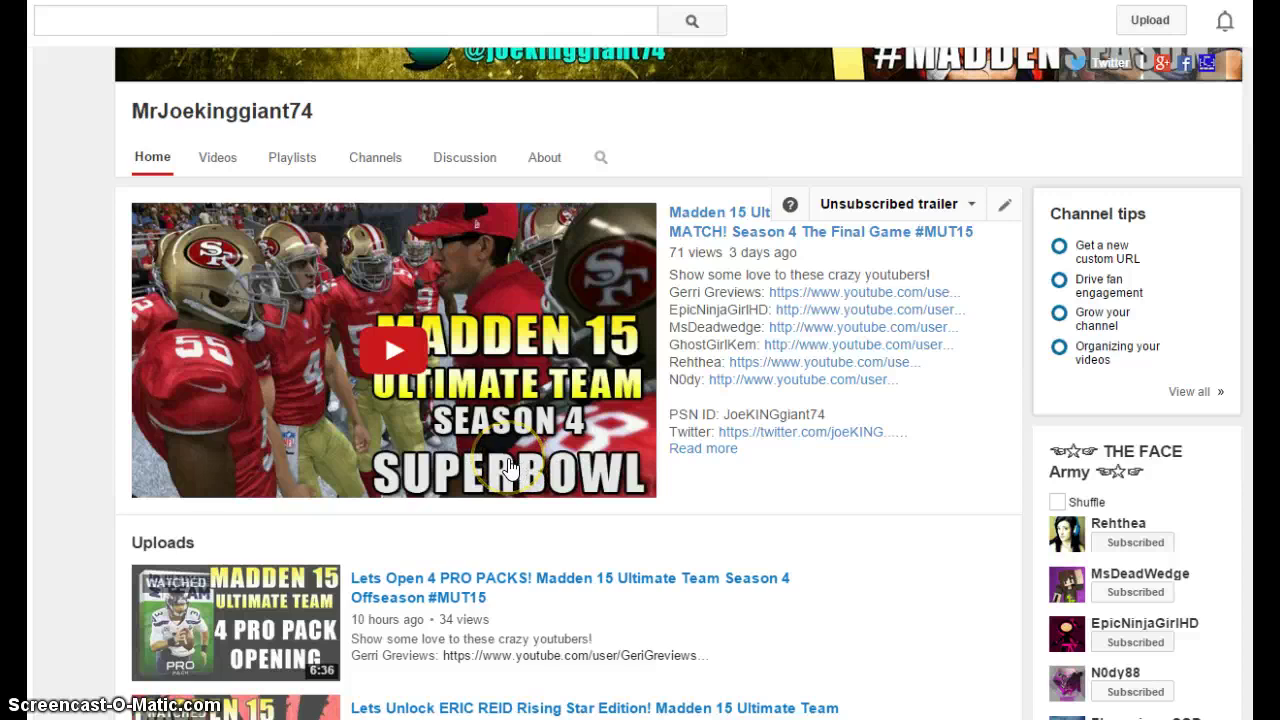
Scroll through the channel homepage sections, clicking two items on the page
scroll(508, 467, down, 1)
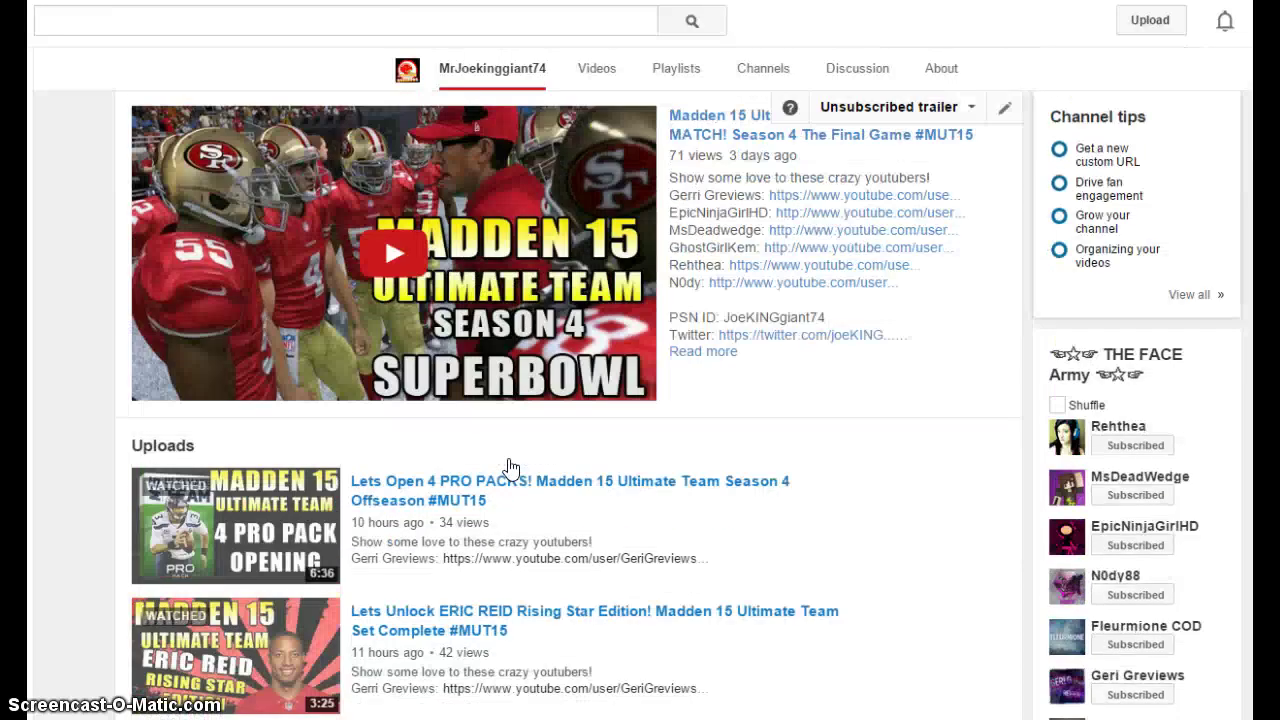
scroll(508, 467, up, 1)
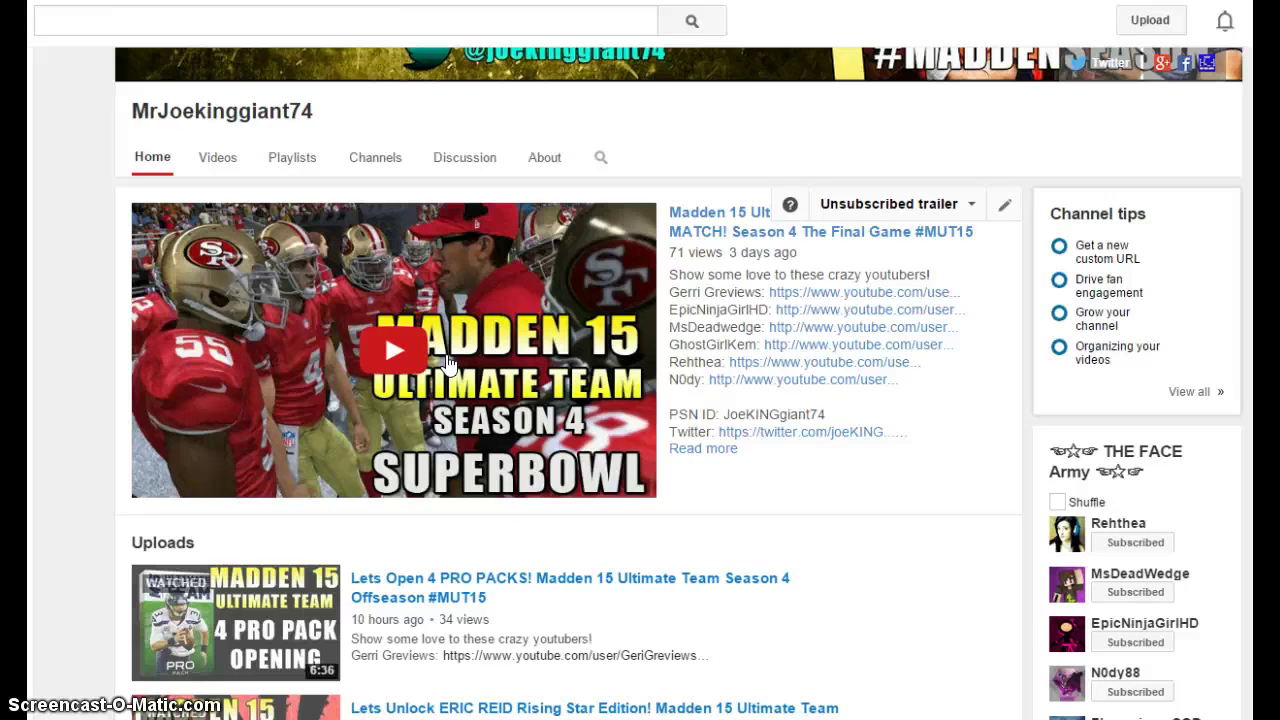
click(443, 361)
click(766, 333)
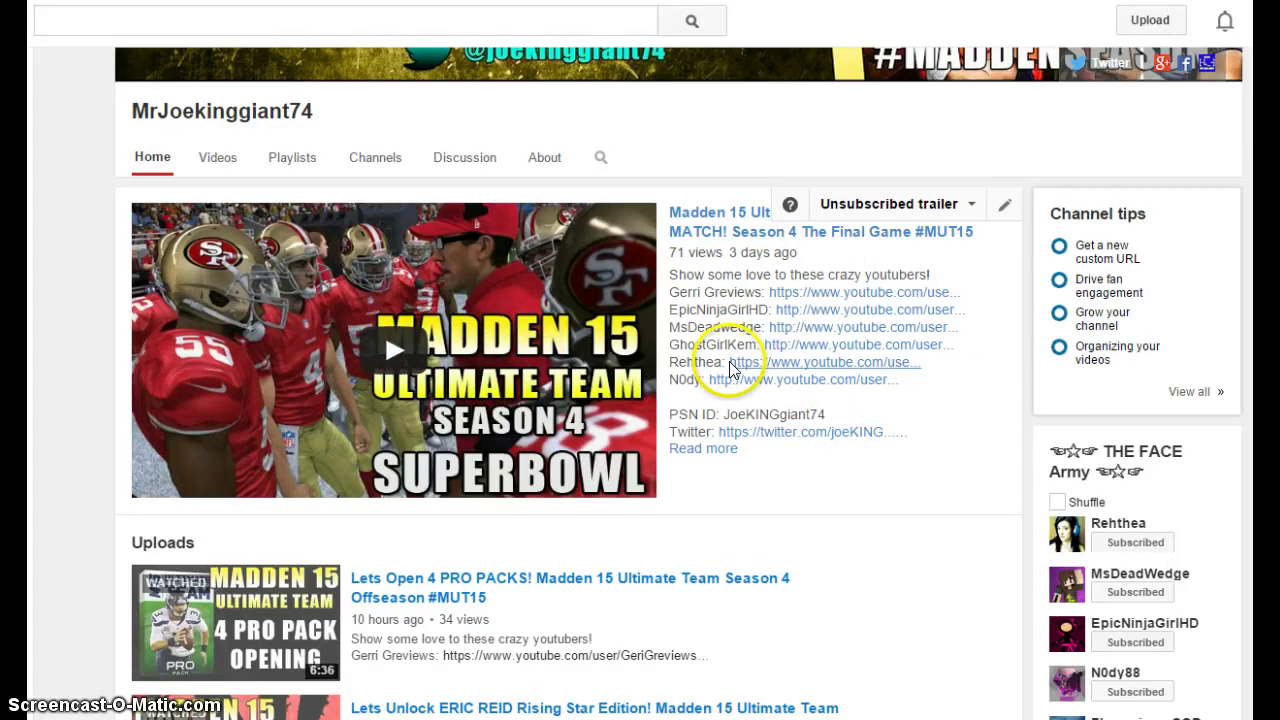
scroll(731, 366, down, 2)
scroll(731, 368, down, 3)
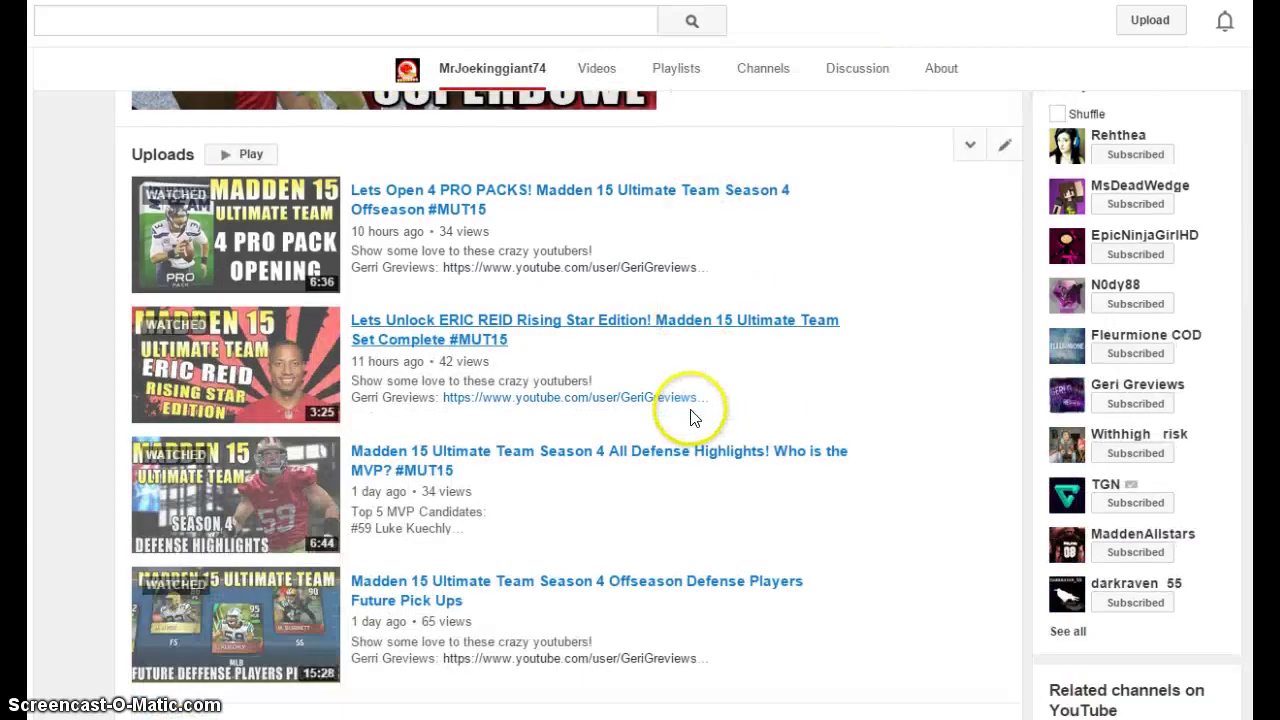
scroll(380, 238, up, 1)
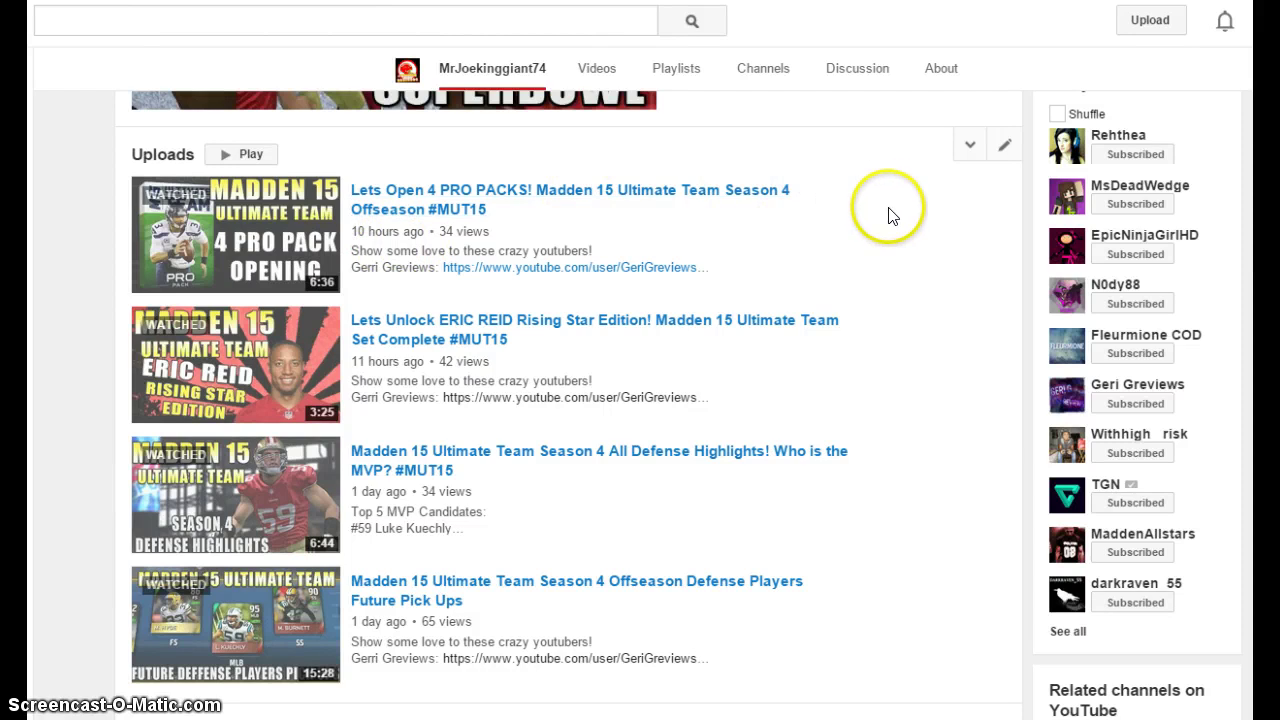
scroll(882, 206, down, 3)
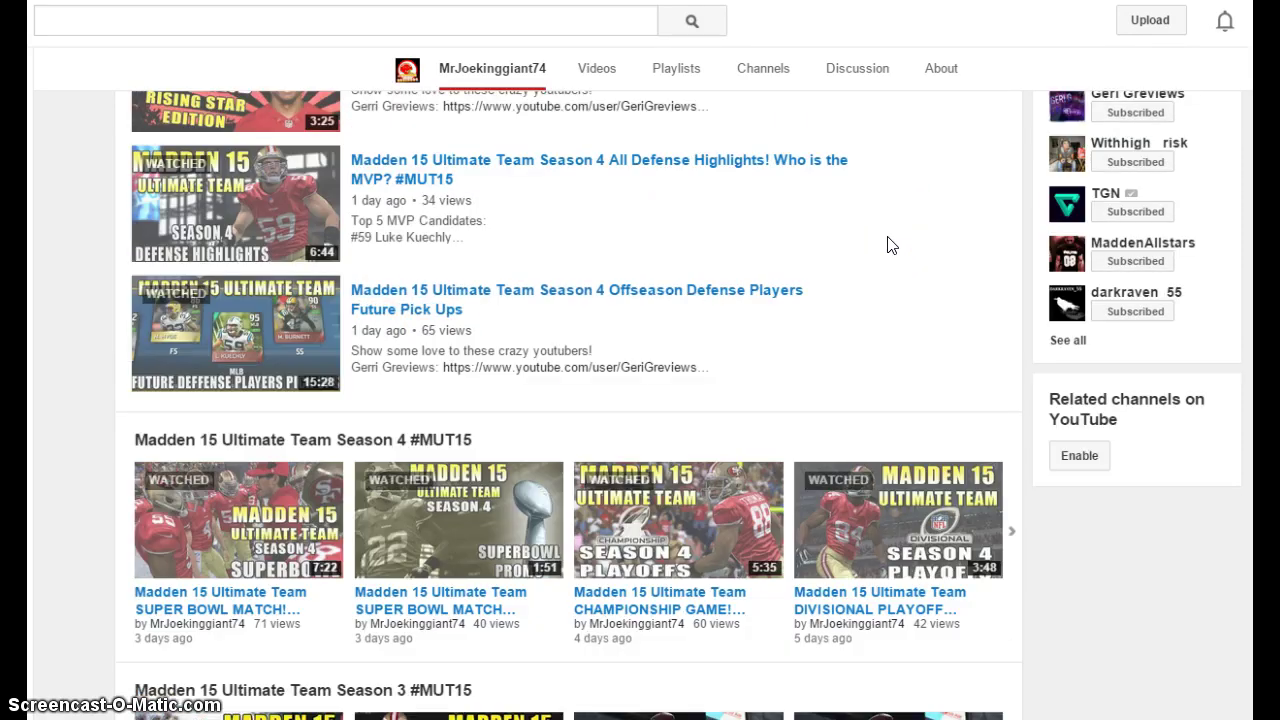
scroll(892, 245, up, 3)
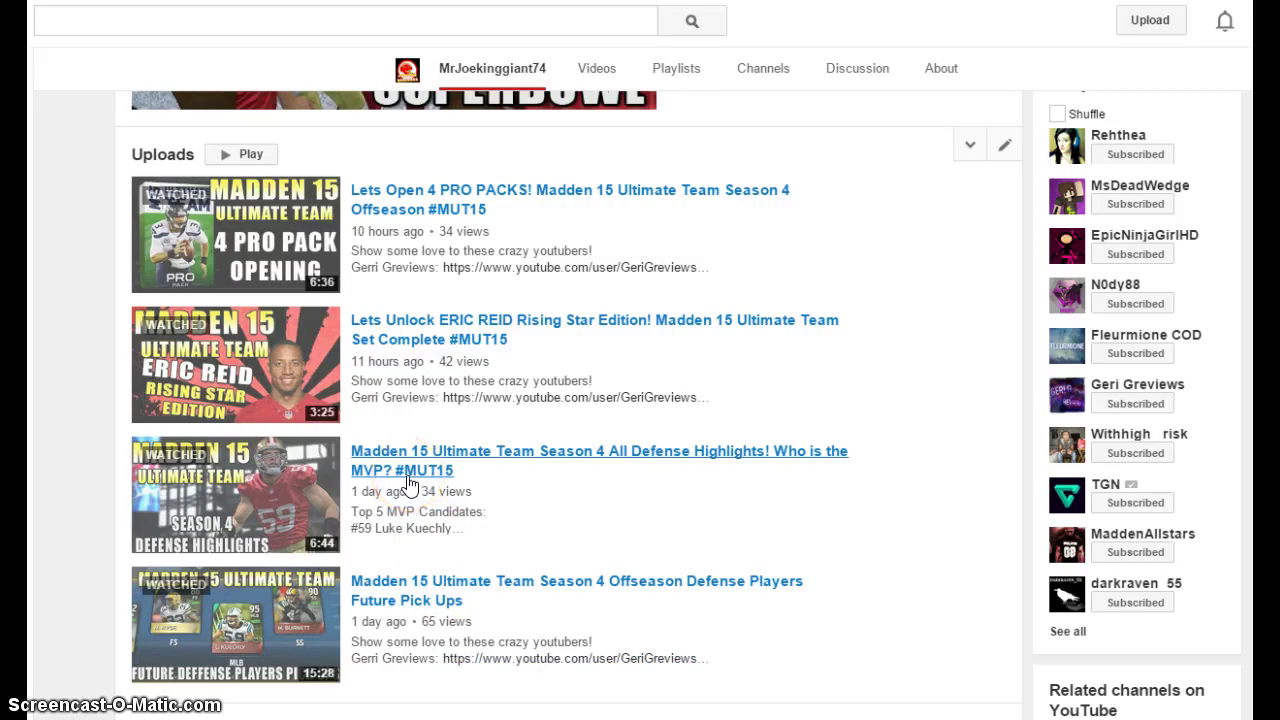
scroll(368, 376, up, 2)
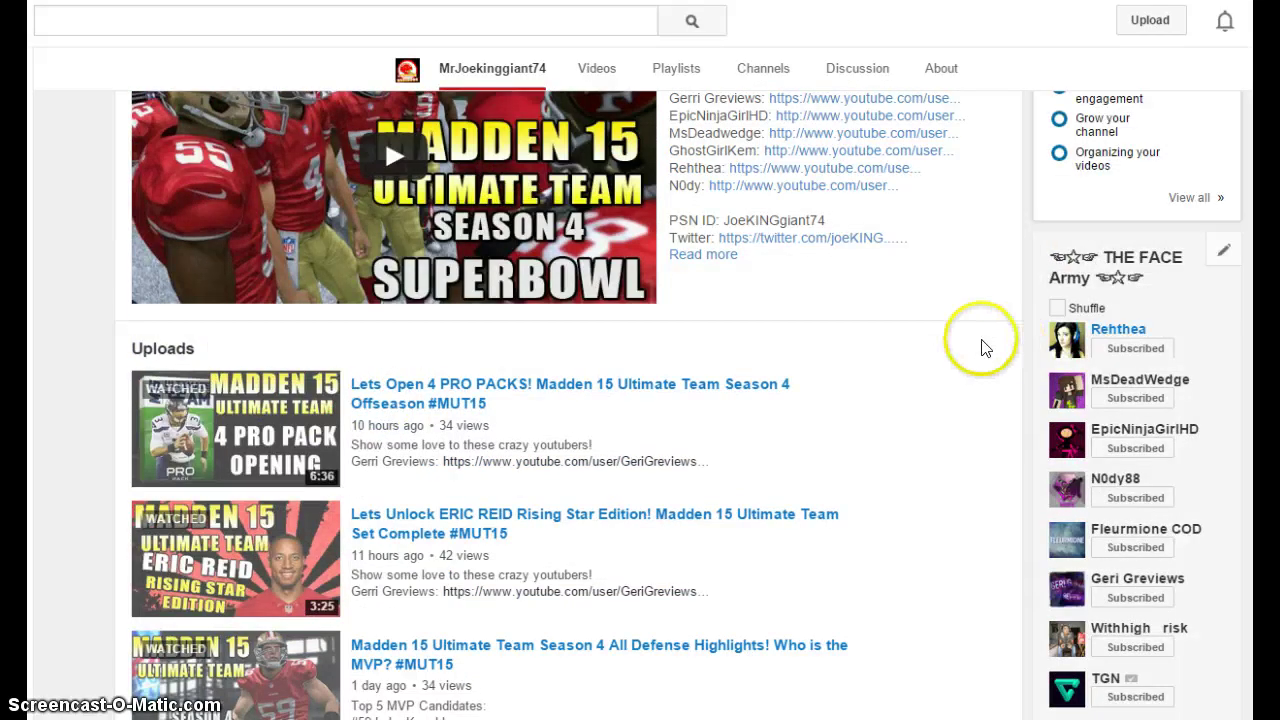
Review the Uploads section's content types without changing them, keeping Uploads
click(1004, 342)
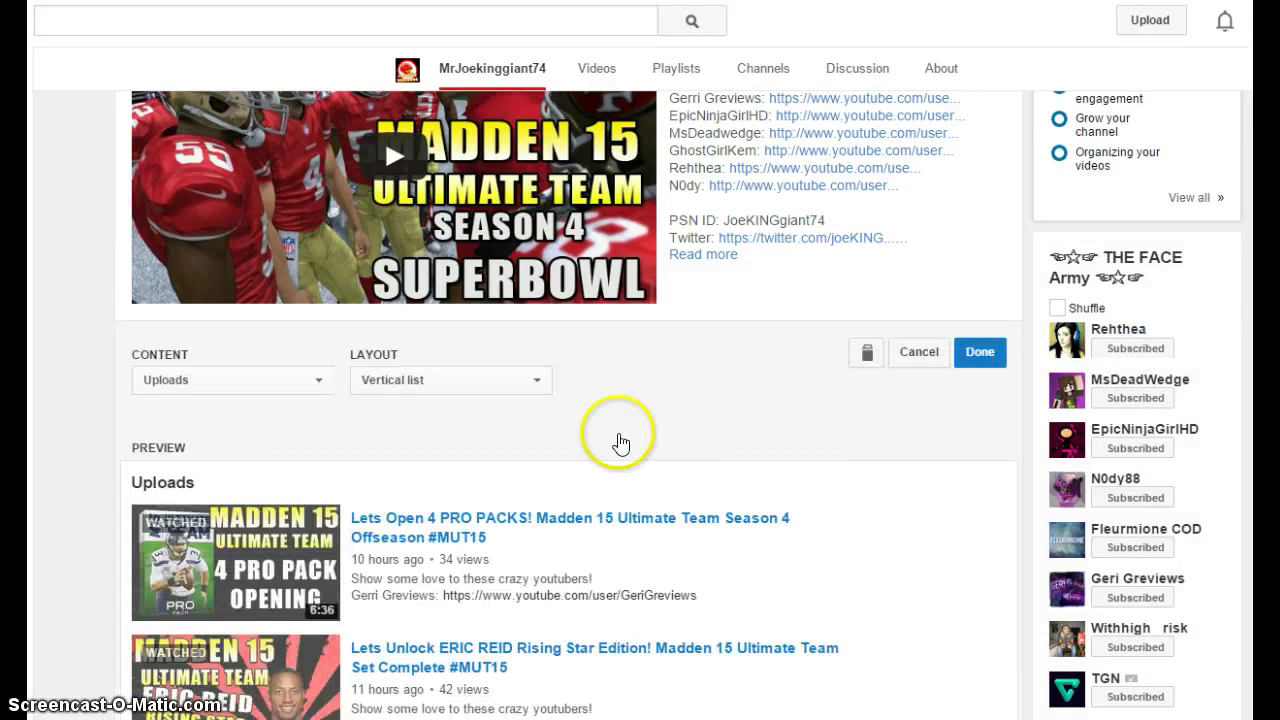
scroll(486, 429, down, 1)
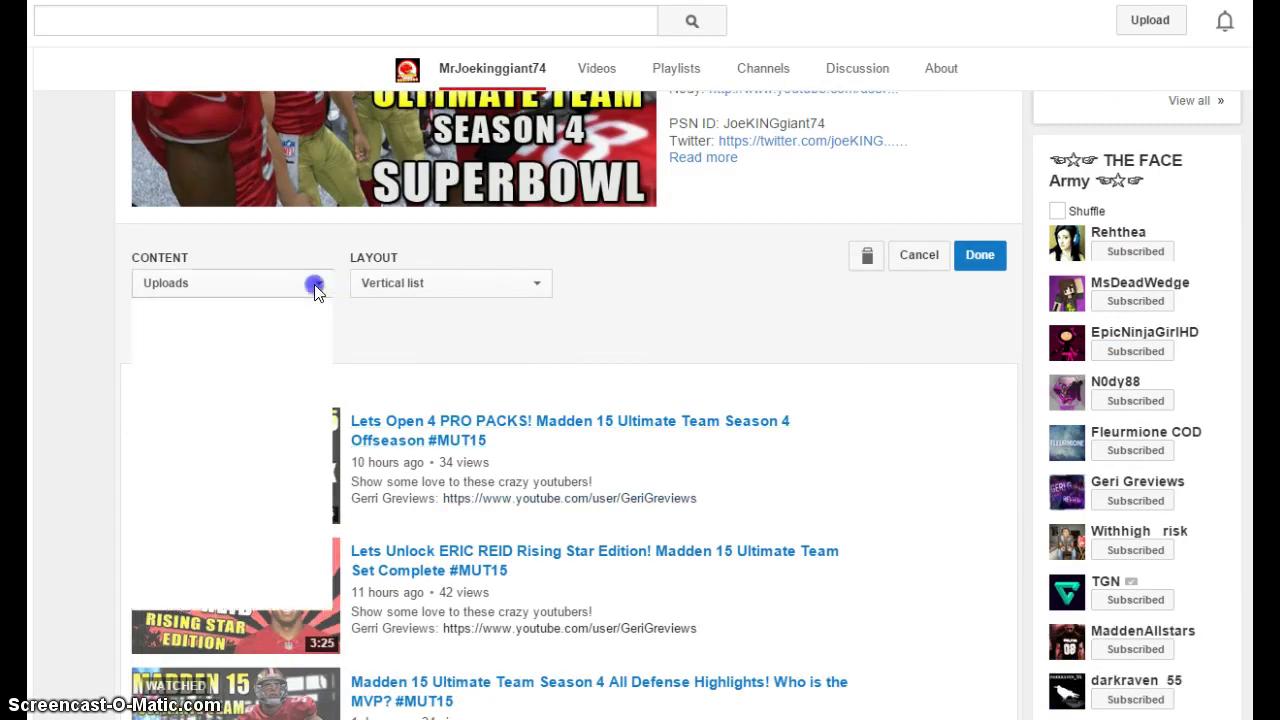
click(314, 284)
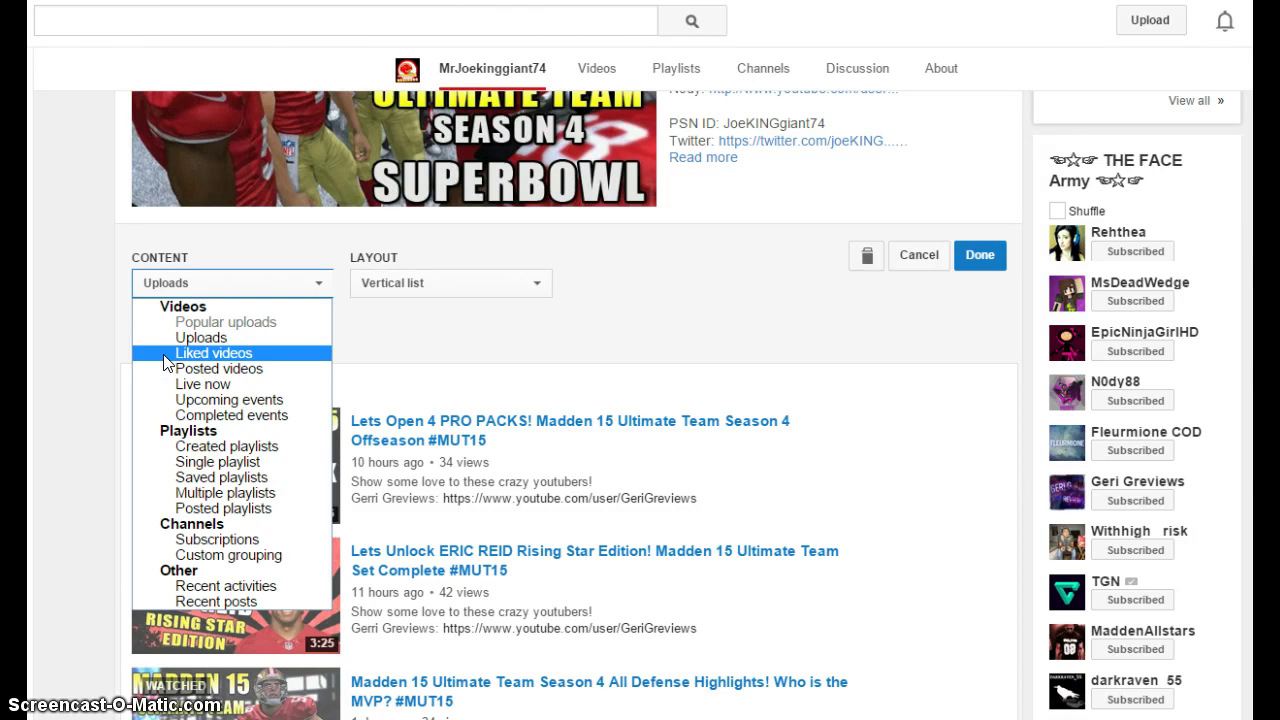
drag(167, 362, 211, 467)
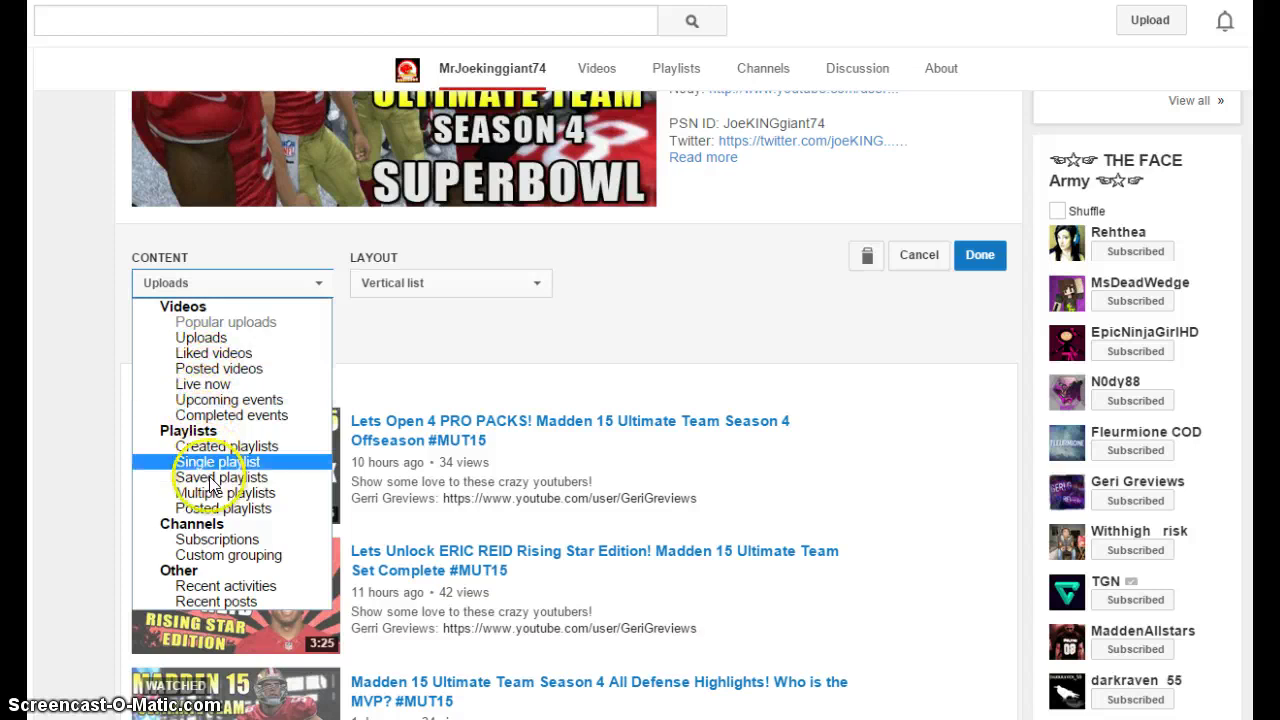
click(580, 345)
drag(580, 353, 312, 284)
click(311, 284)
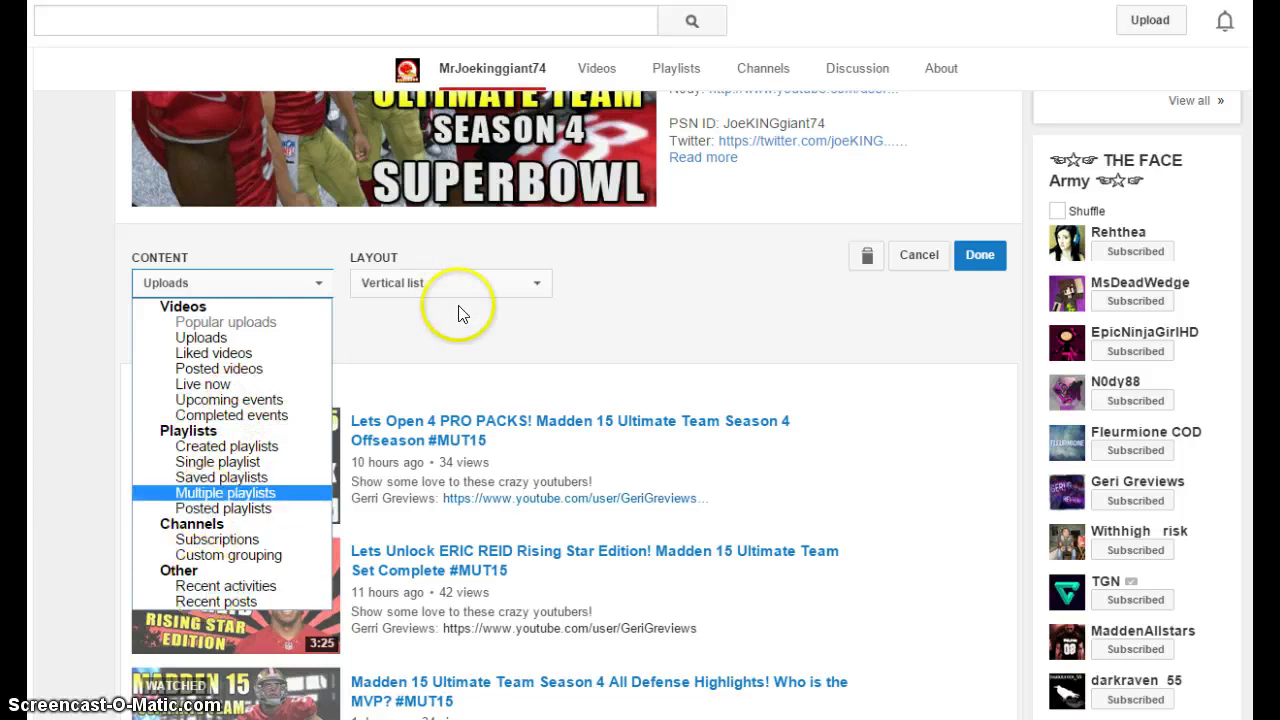
click(660, 297)
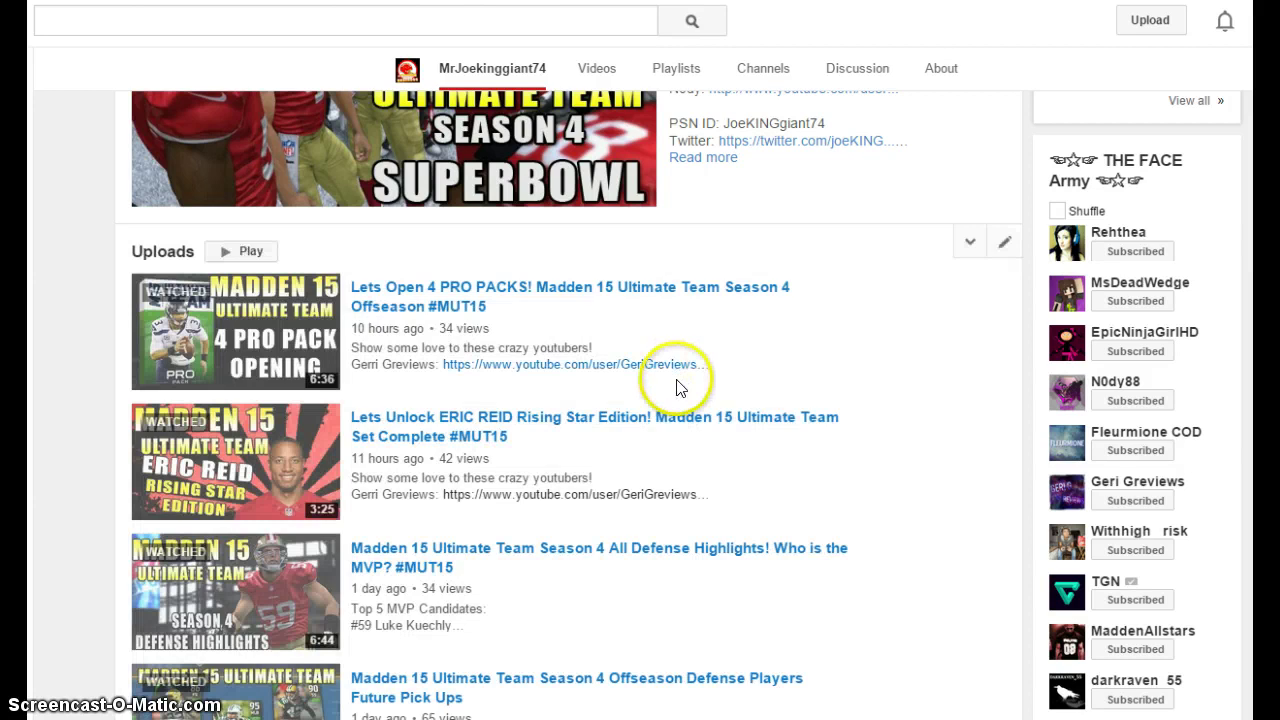
Scroll up and down the homepage to review its rows, clicking one item
scroll(561, 397, down, 2)
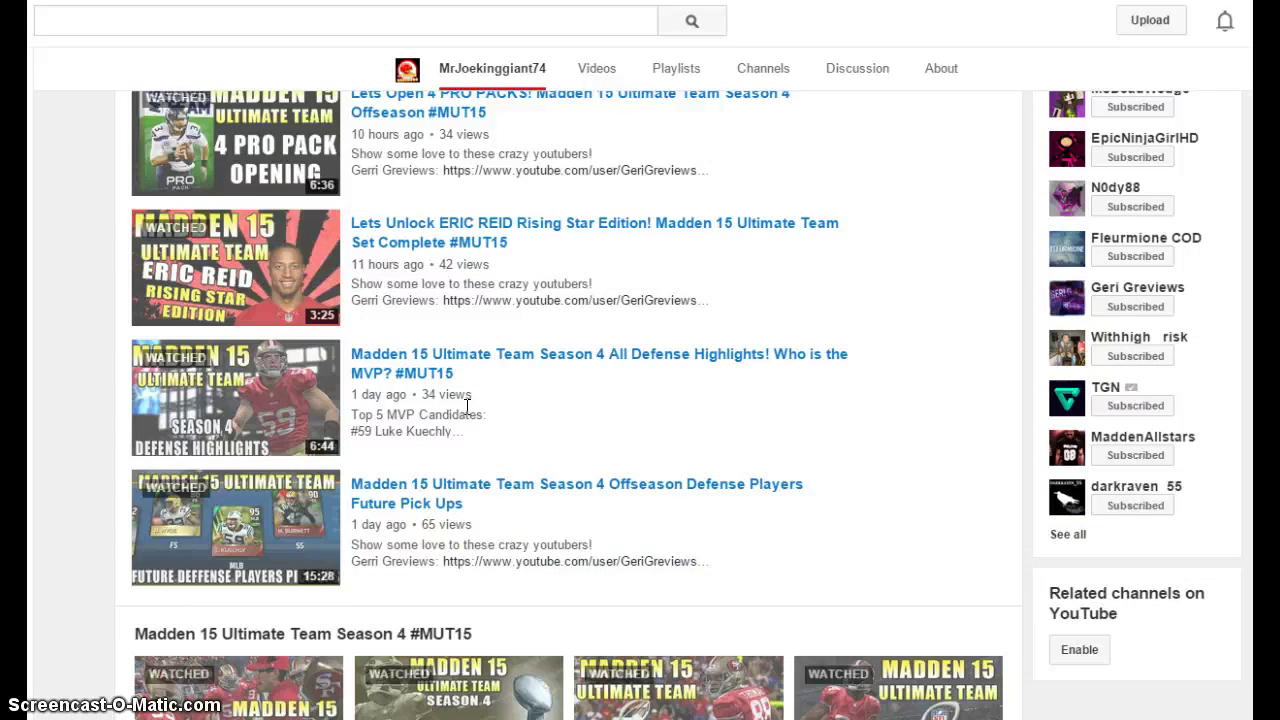
scroll(466, 405, up, 1)
scroll(453, 273, up, 2)
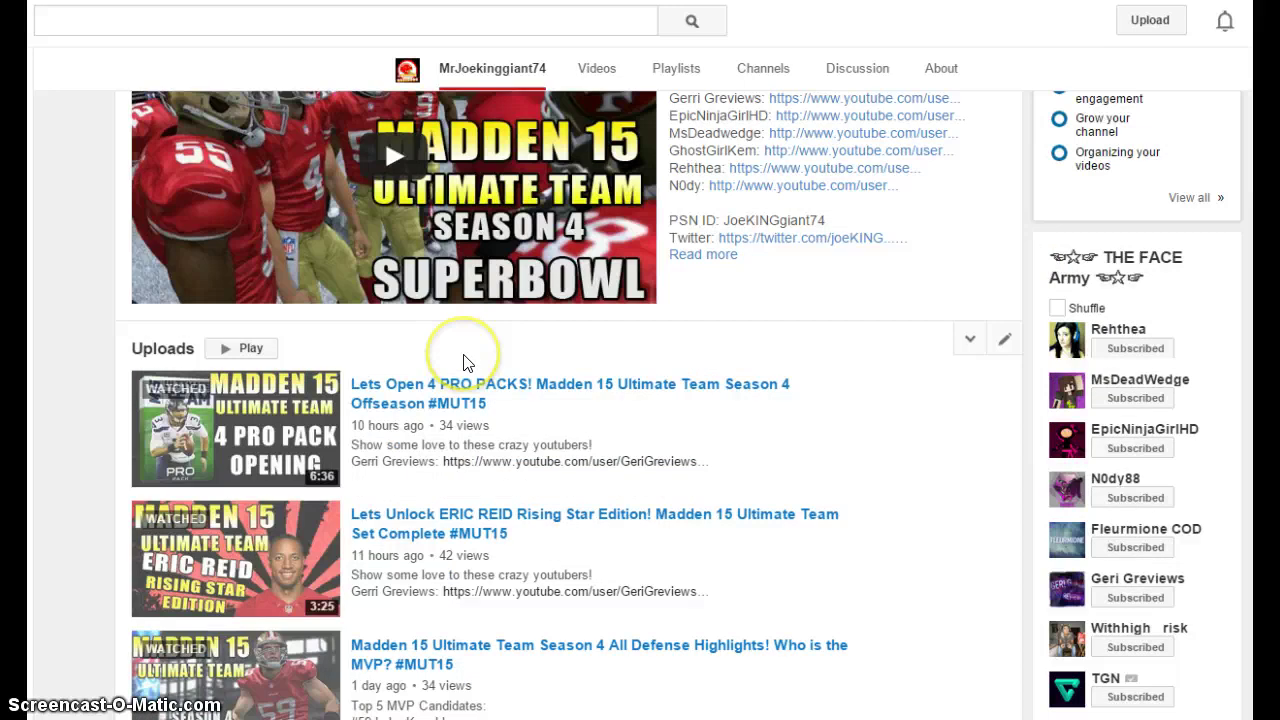
scroll(465, 363, down, 6)
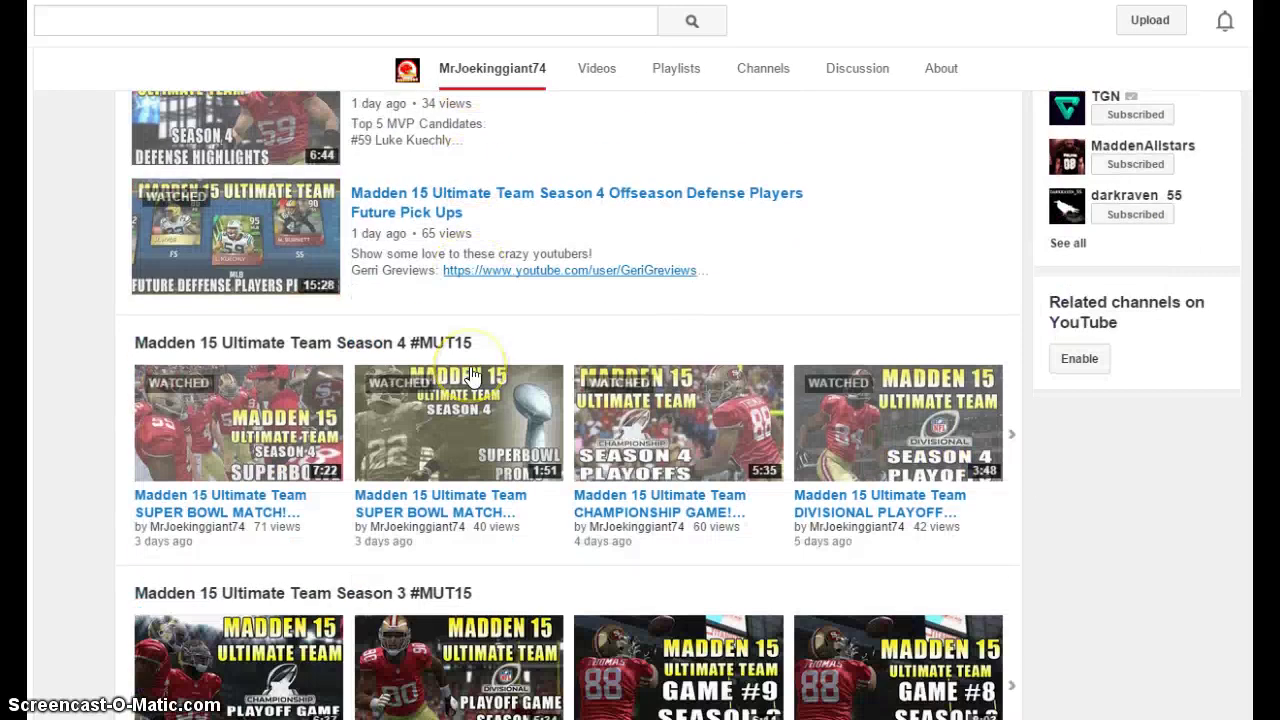
scroll(473, 375, down, 1)
scroll(408, 258, up, 2)
scroll(408, 255, down, 5)
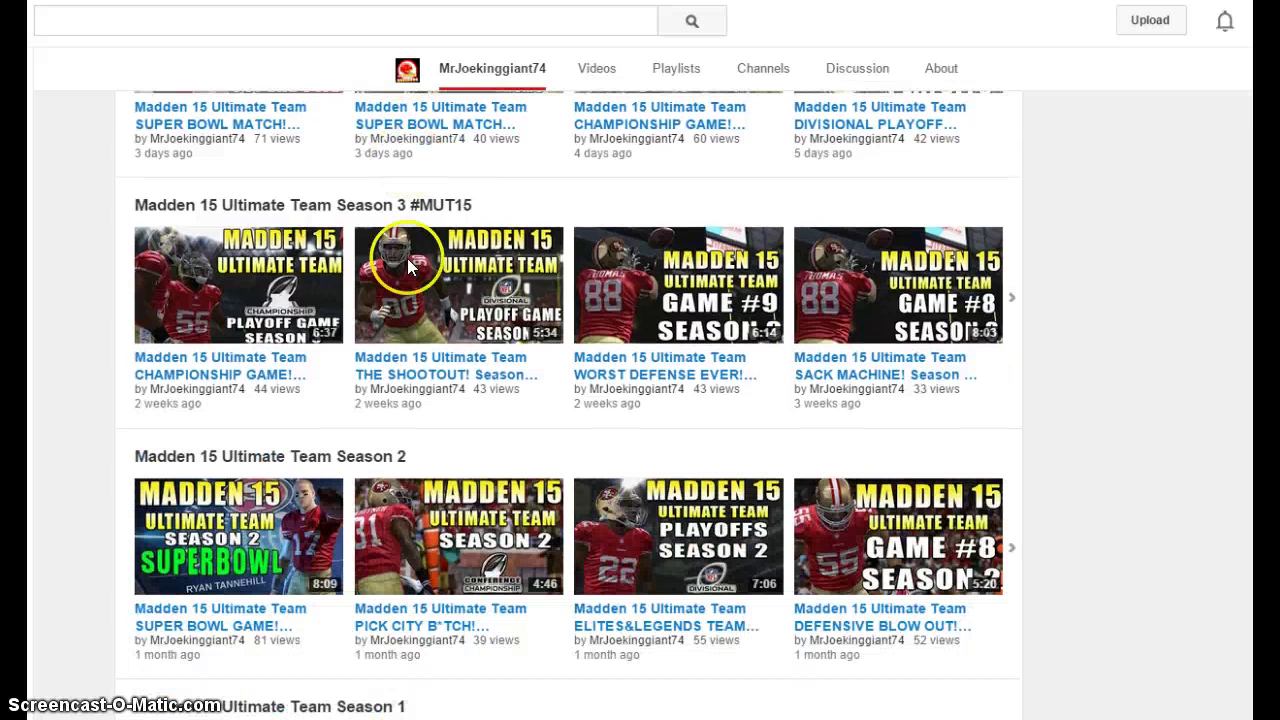
scroll(408, 268, up, 2)
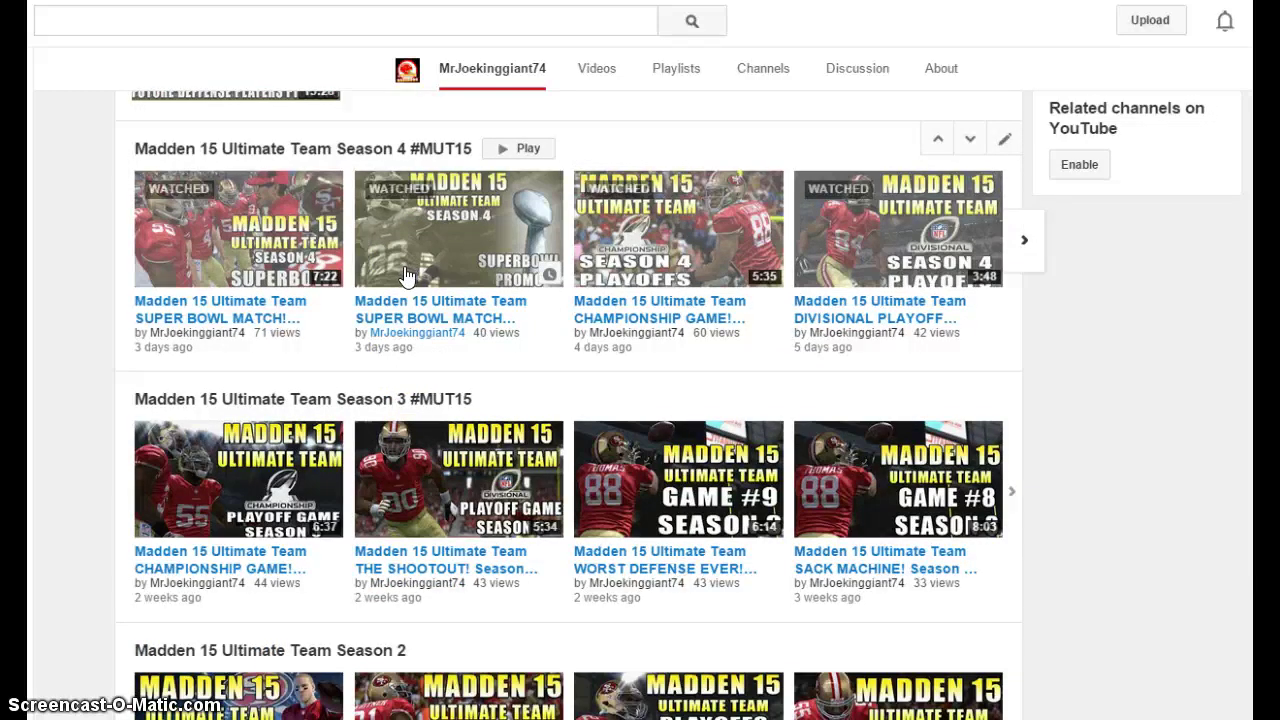
scroll(405, 275, down, 2)
scroll(405, 275, up, 1)
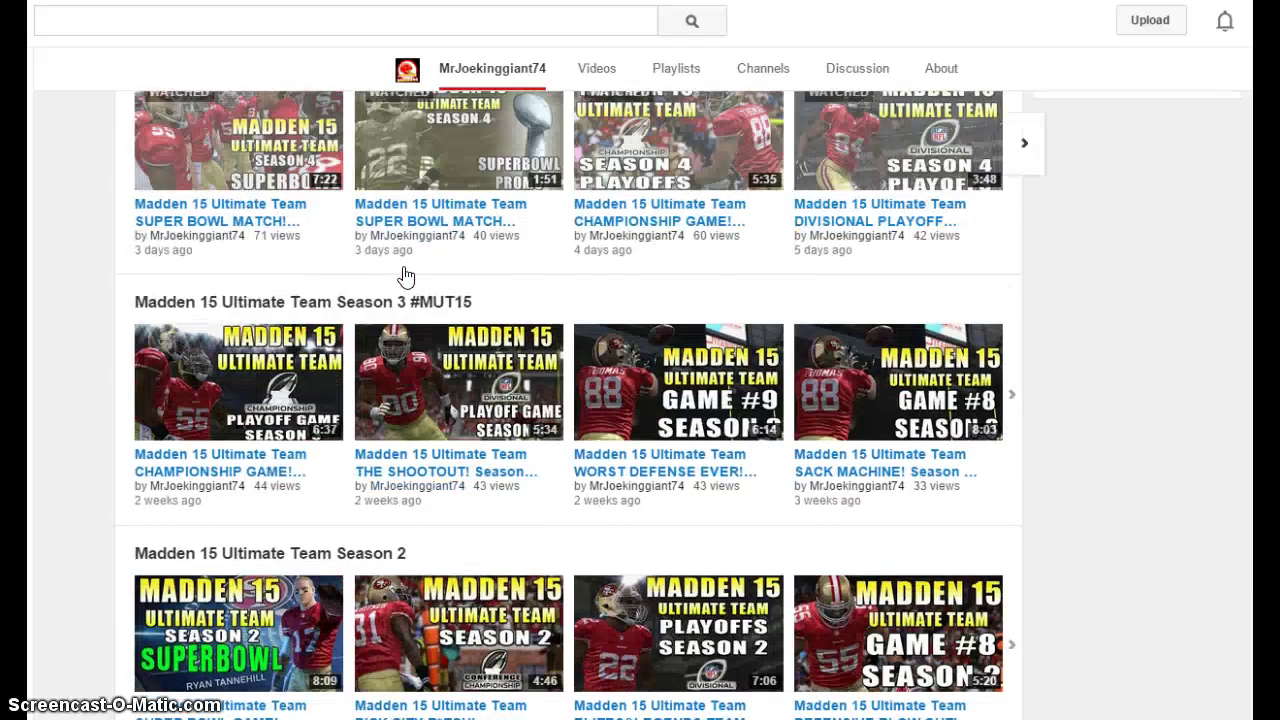
scroll(405, 275, up, 2)
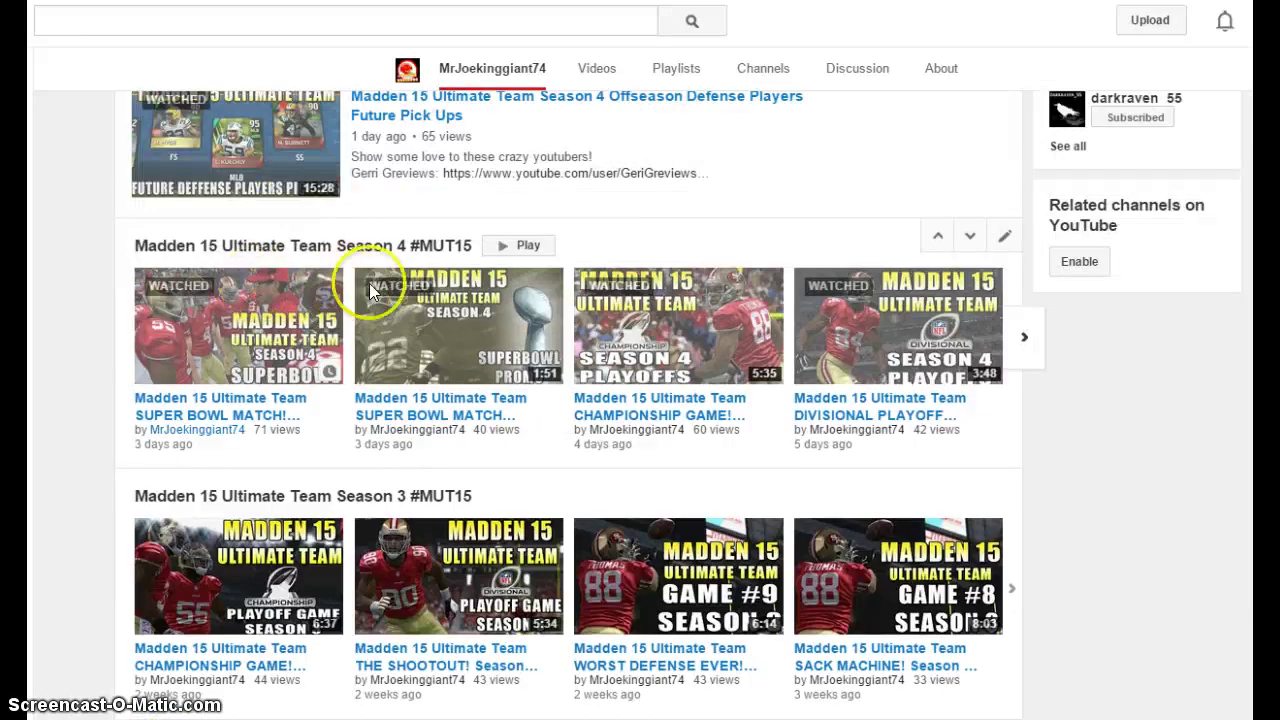
scroll(371, 343, down, 3)
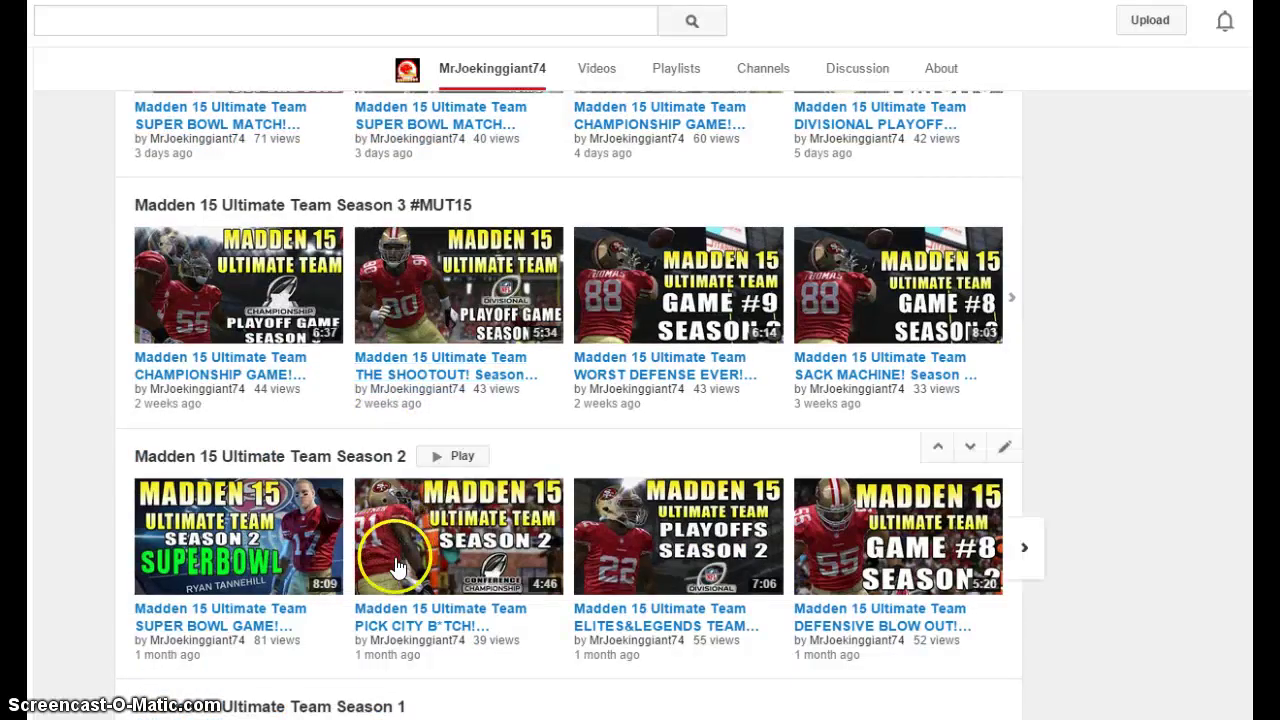
scroll(397, 568, down, 1)
scroll(397, 562, up, 2)
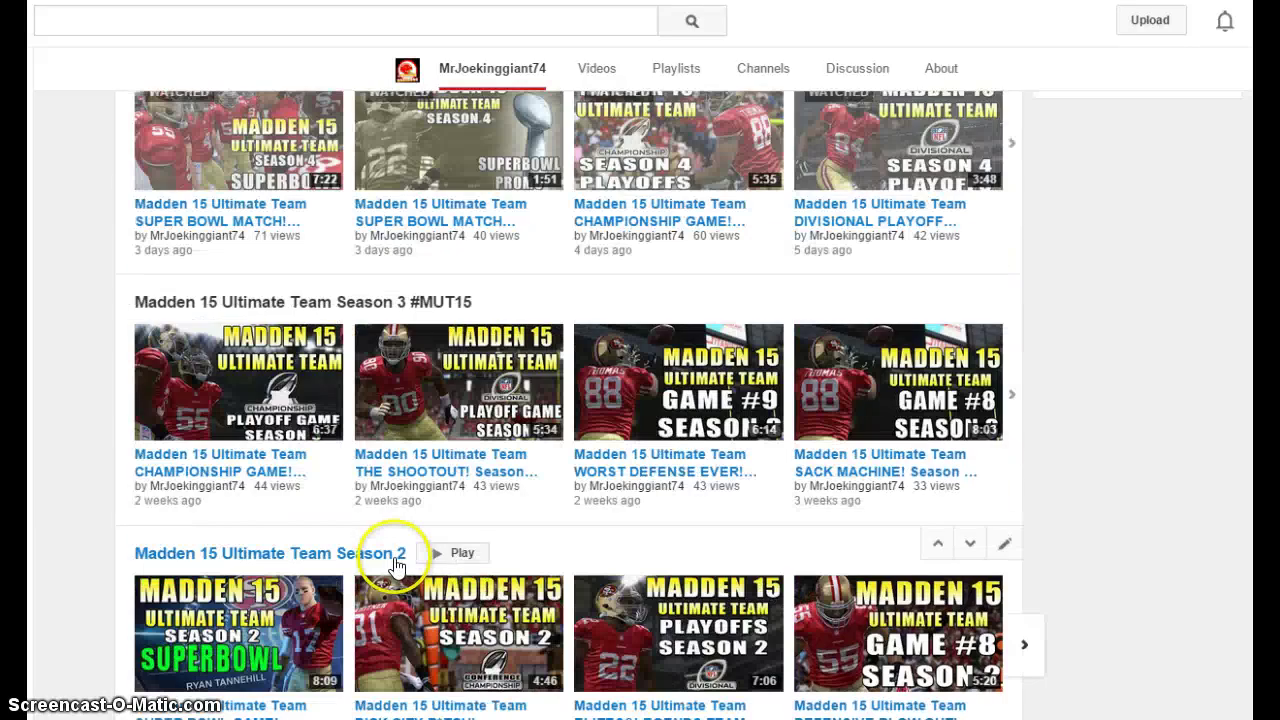
scroll(390, 564, up, 1)
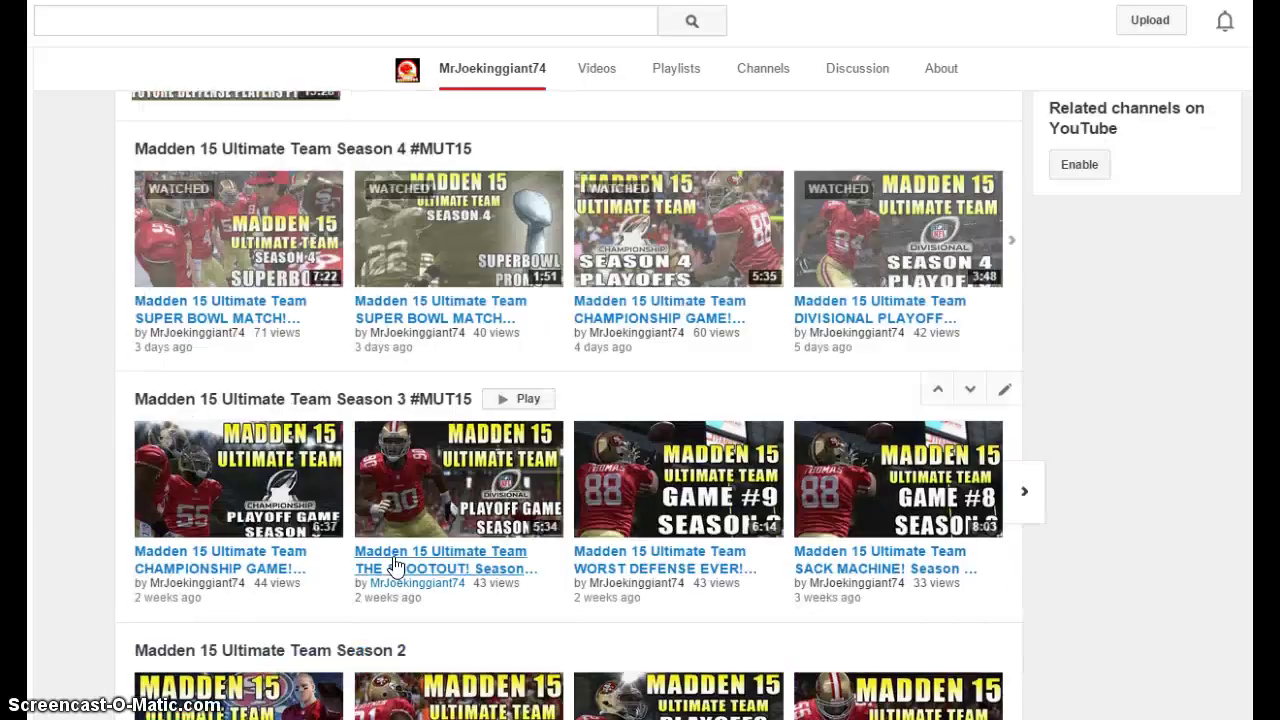
click(350, 399)
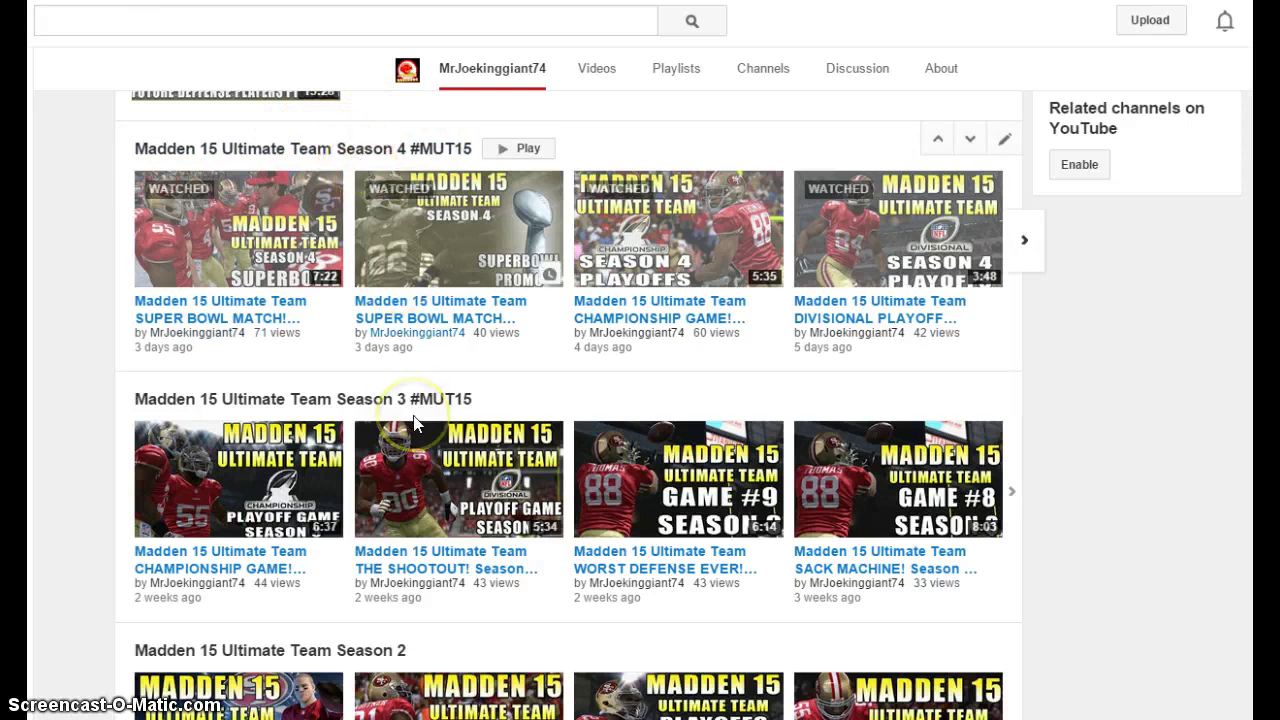
Scroll further through the homepage, clicking an item, then return to the Sub to the Rascals row
scroll(437, 489, down, 2)
scroll(437, 489, down, 1)
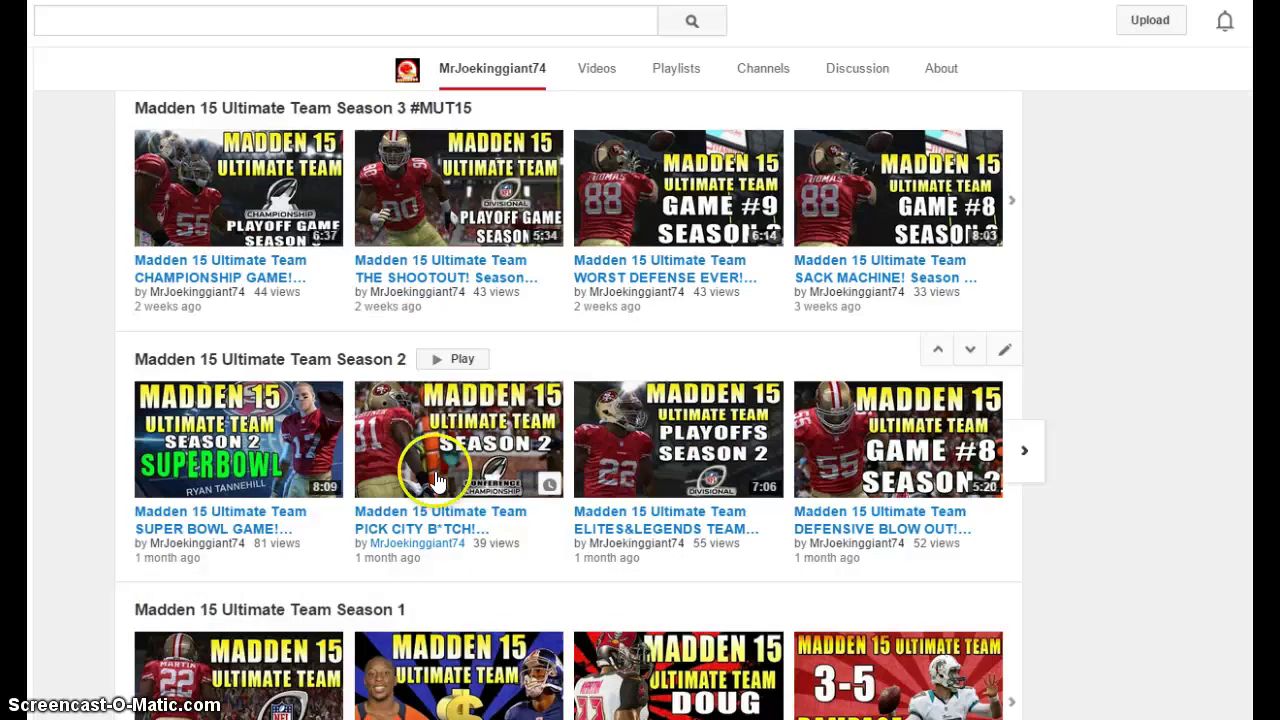
scroll(430, 460, up, 4)
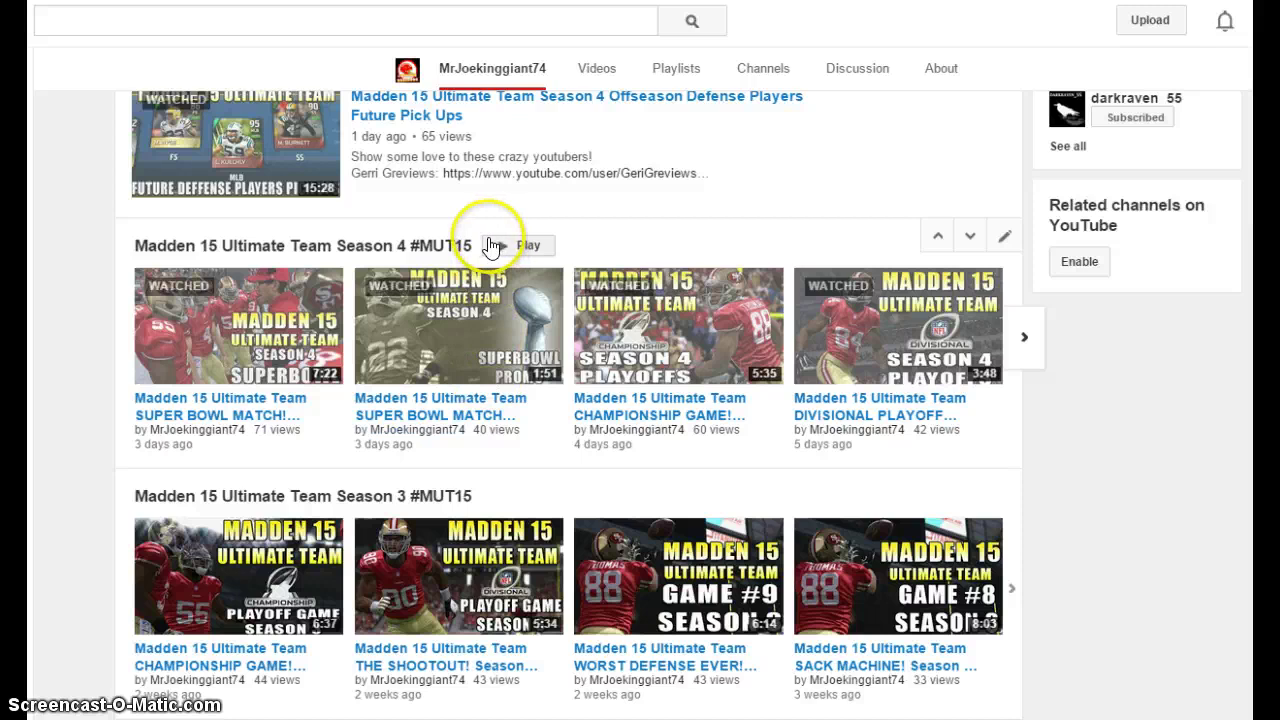
scroll(462, 347, down, 1)
scroll(462, 347, down, 7)
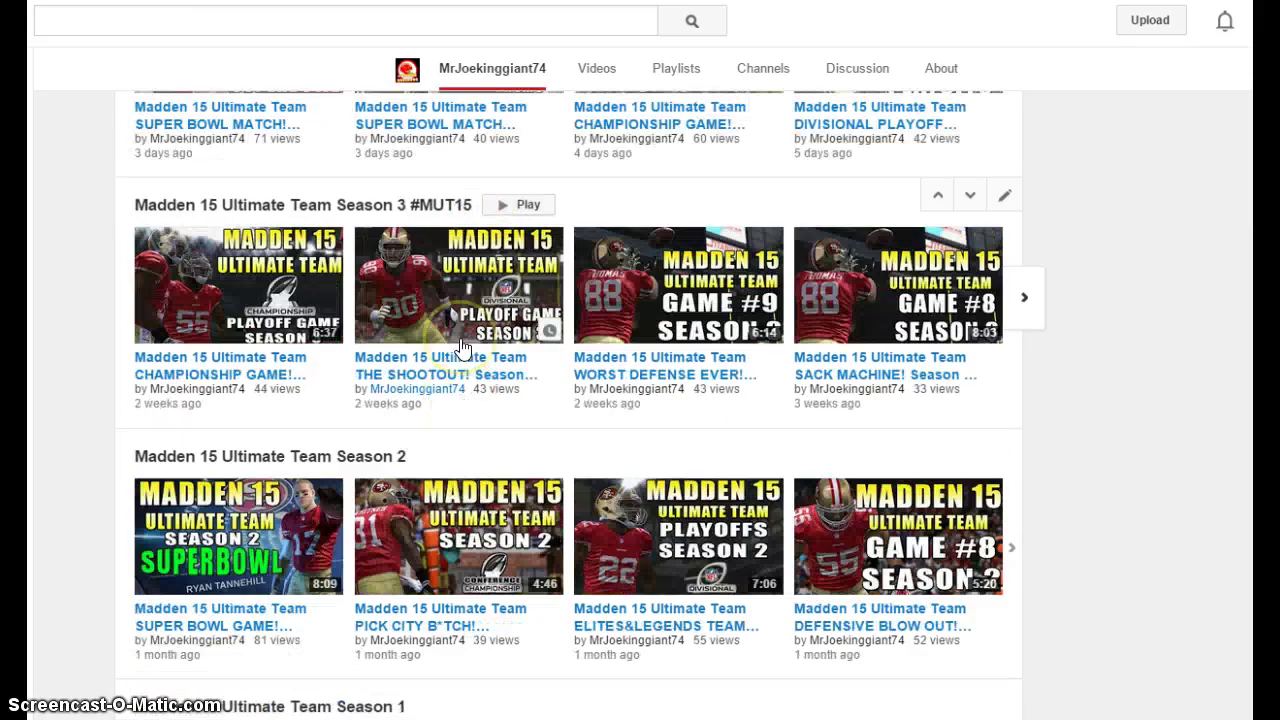
scroll(462, 347, down, 5)
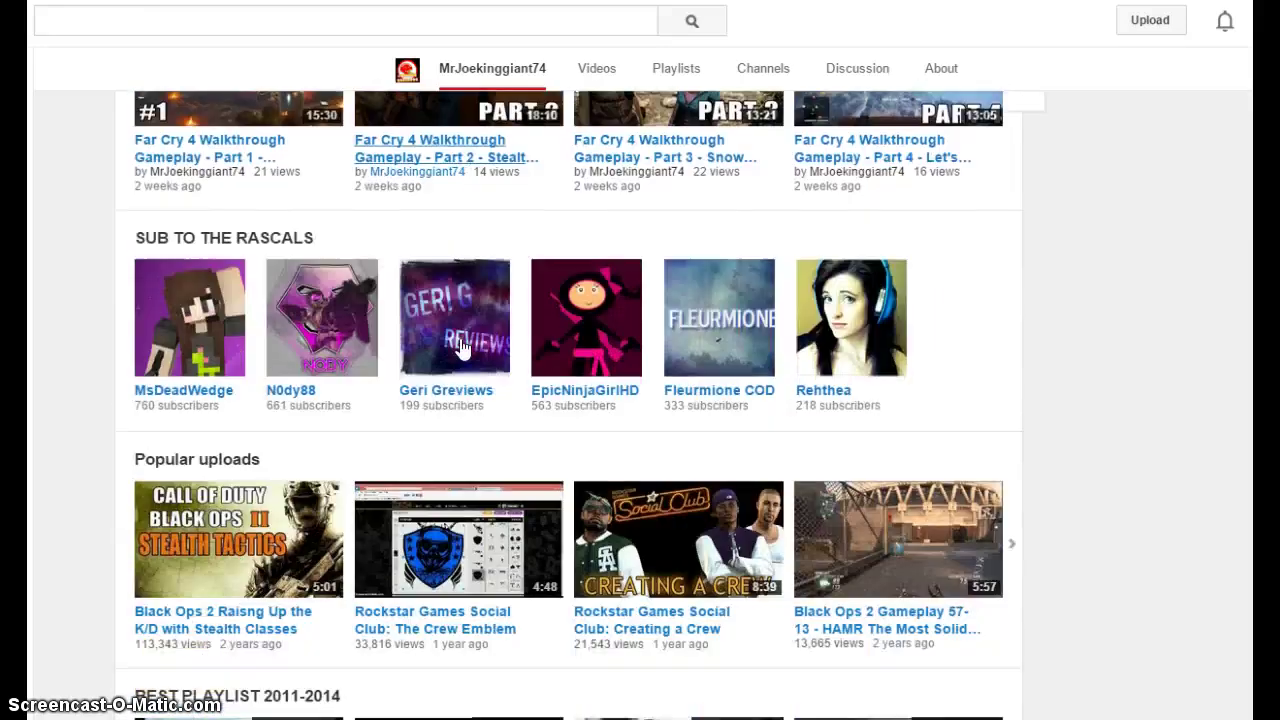
click(175, 362)
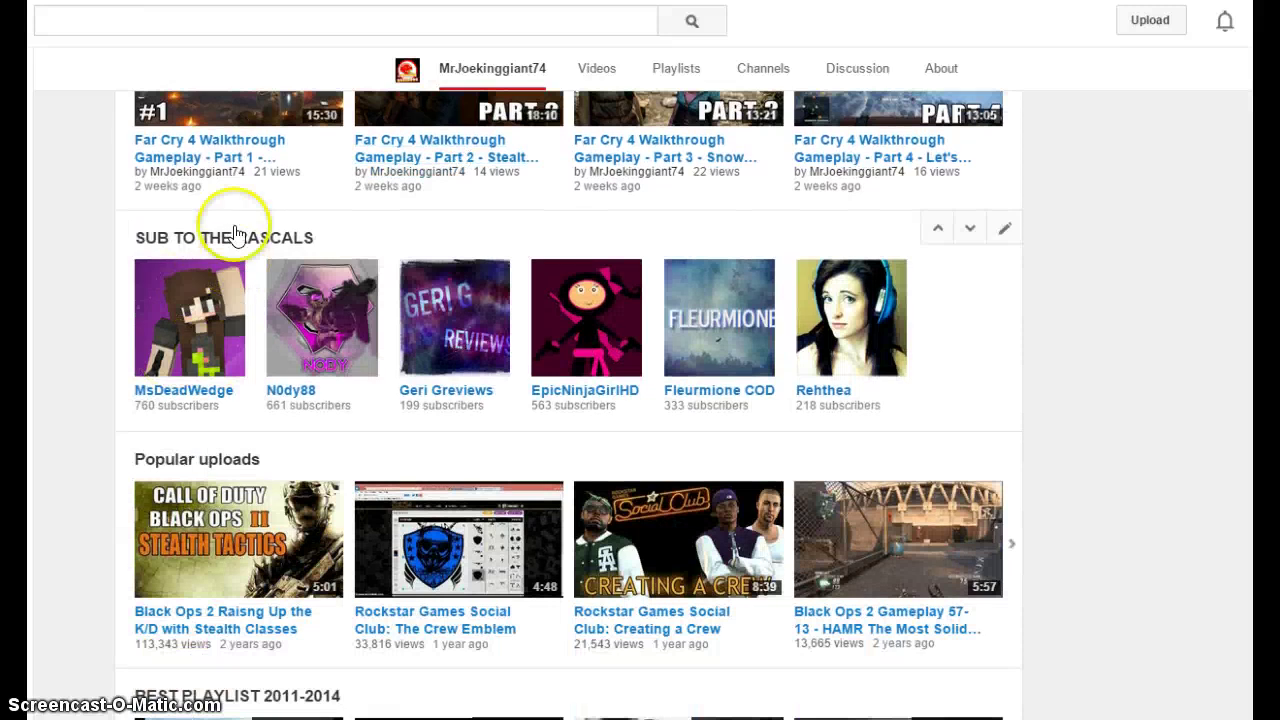
scroll(794, 318, down, 4)
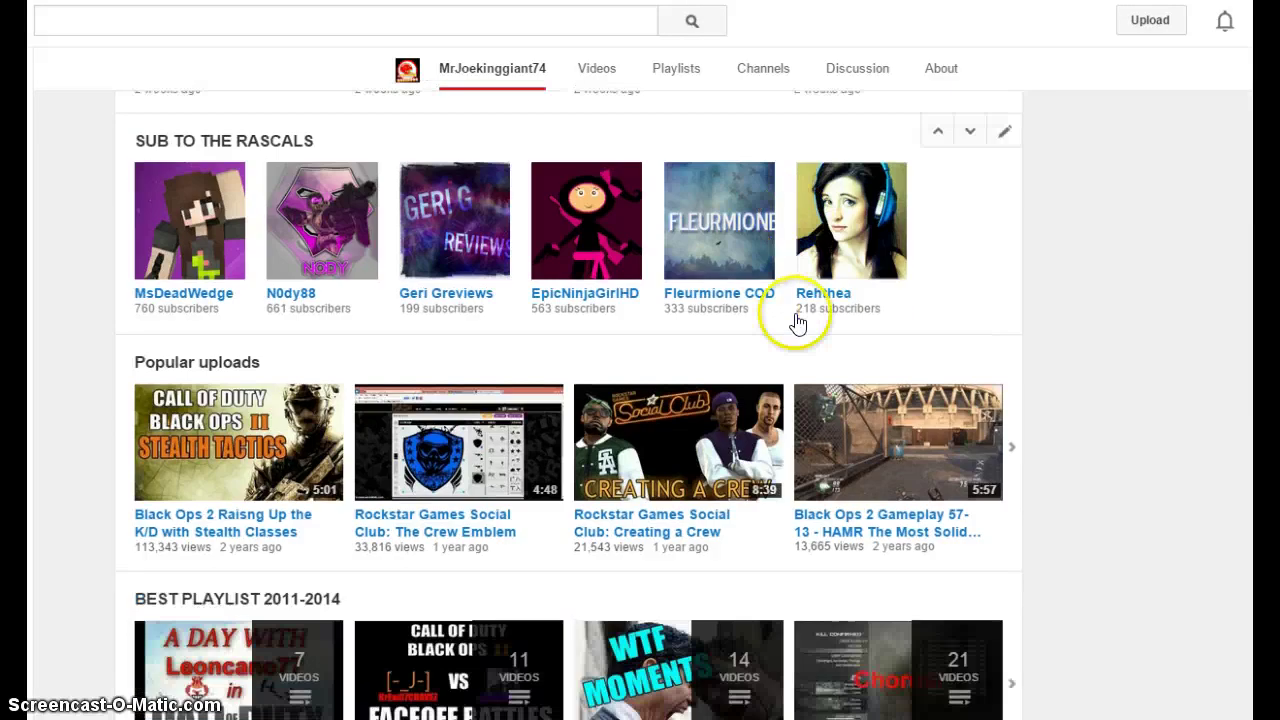
scroll(738, 533, down, 4)
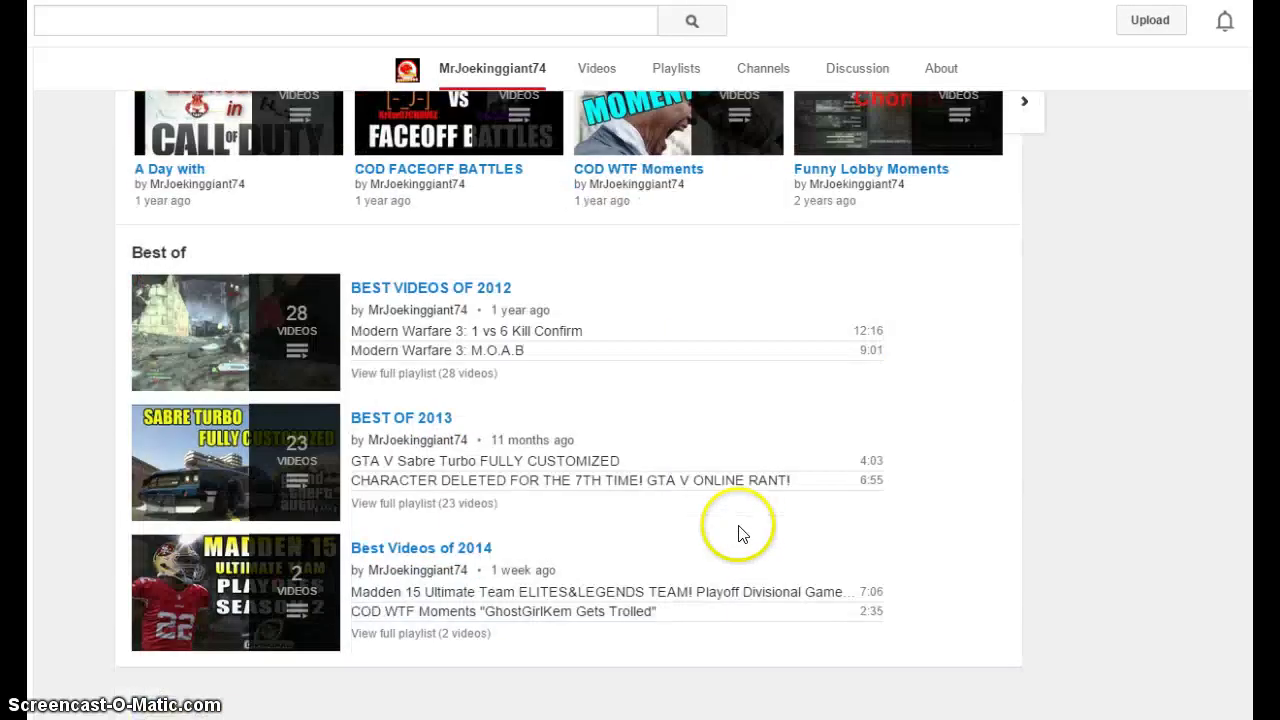
scroll(705, 480, up, 2)
scroll(297, 371, up, 2)
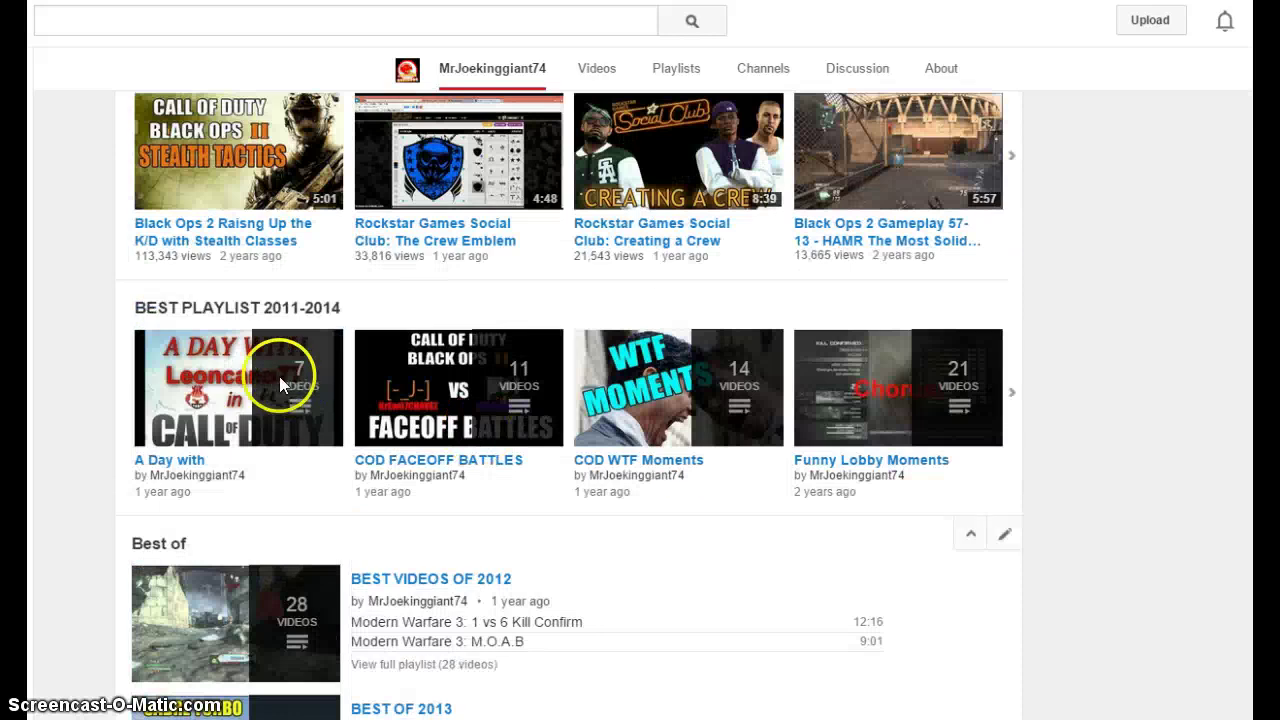
scroll(297, 371, up, 2)
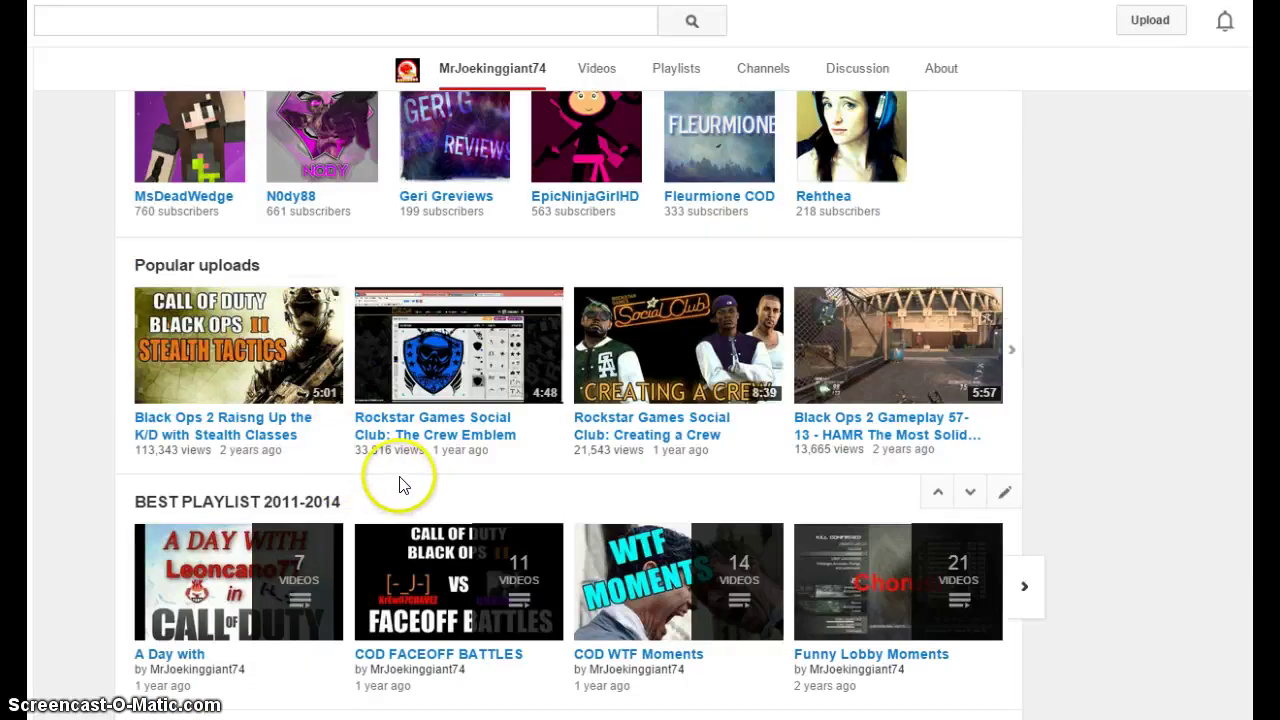
scroll(400, 484, up, 2)
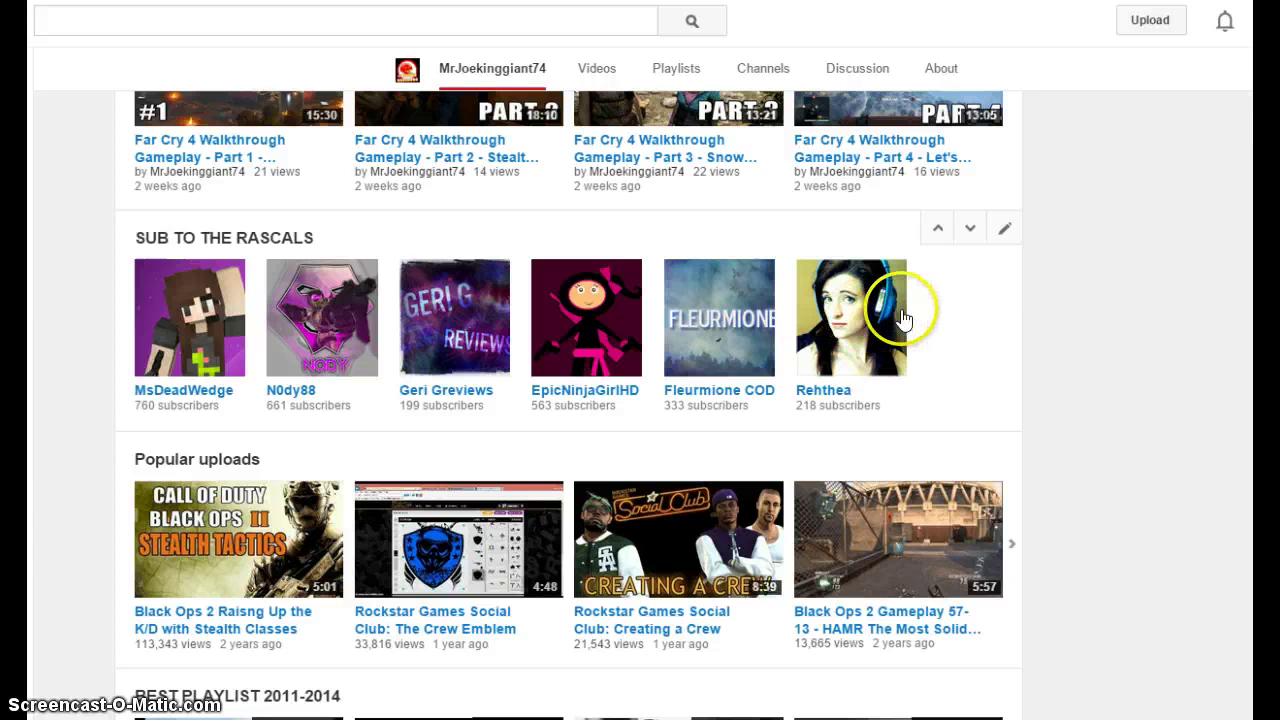
scroll(1050, 420, up, 1)
scroll(1052, 396, up, 2)
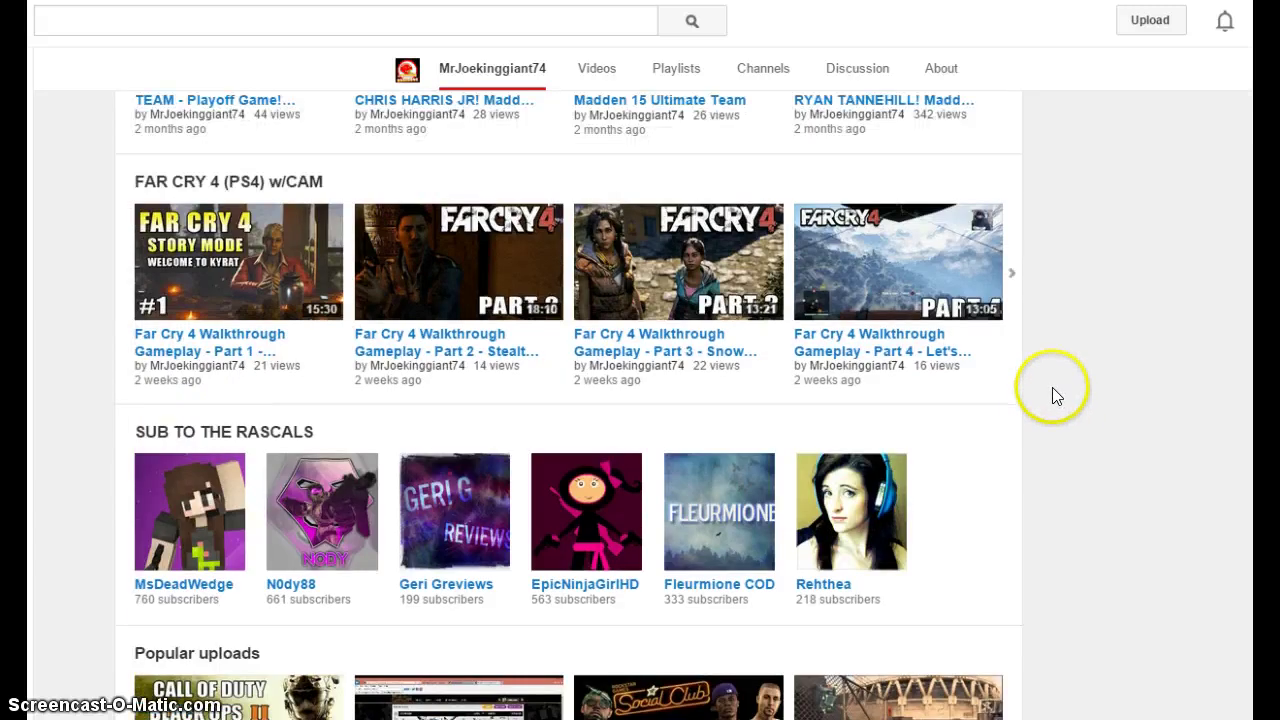
scroll(829, 266, up, 8)
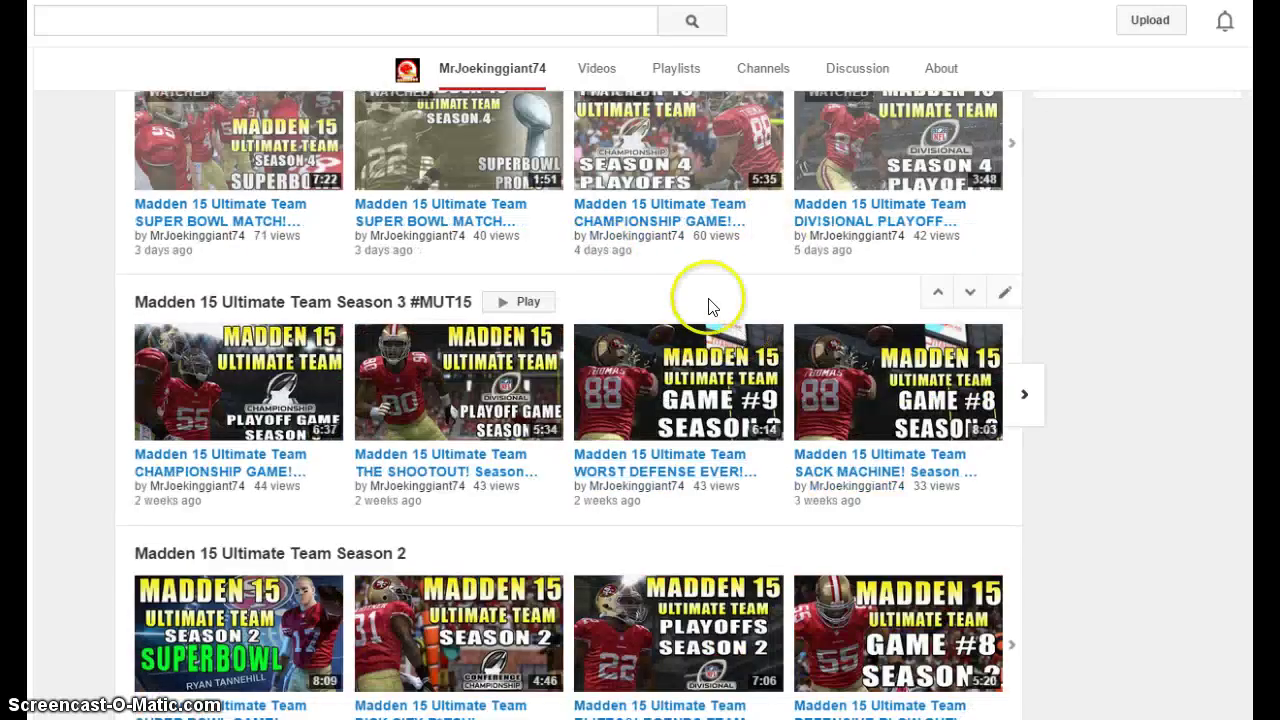
scroll(726, 312, down, 7)
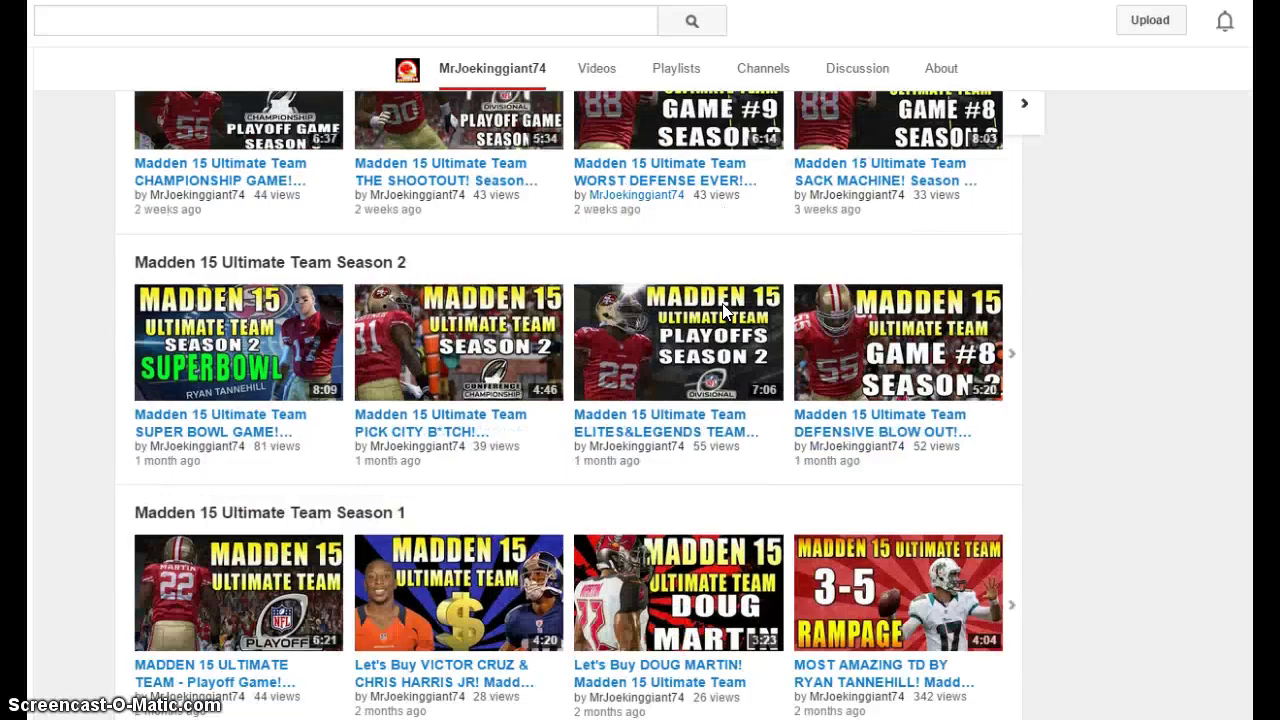
scroll(726, 312, down, 5)
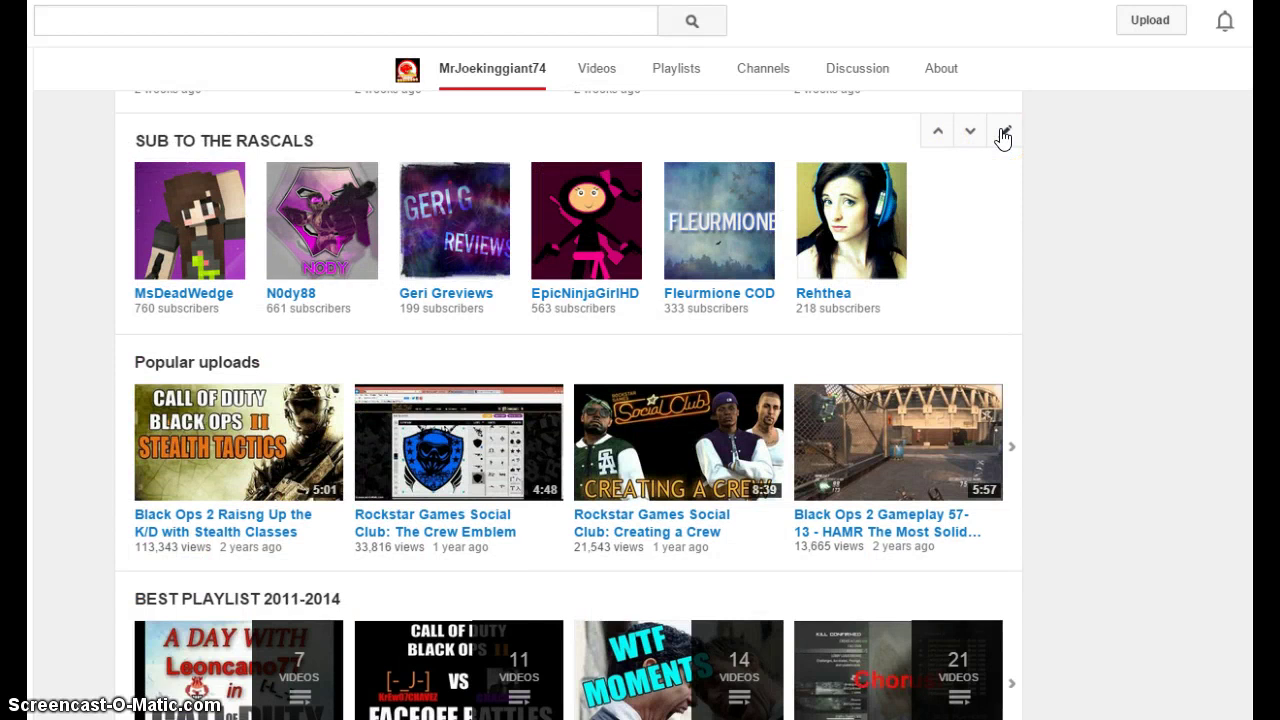
Inspect the Sub to the Rascals and Popular uploads section settings, discarding all edits
click(1001, 133)
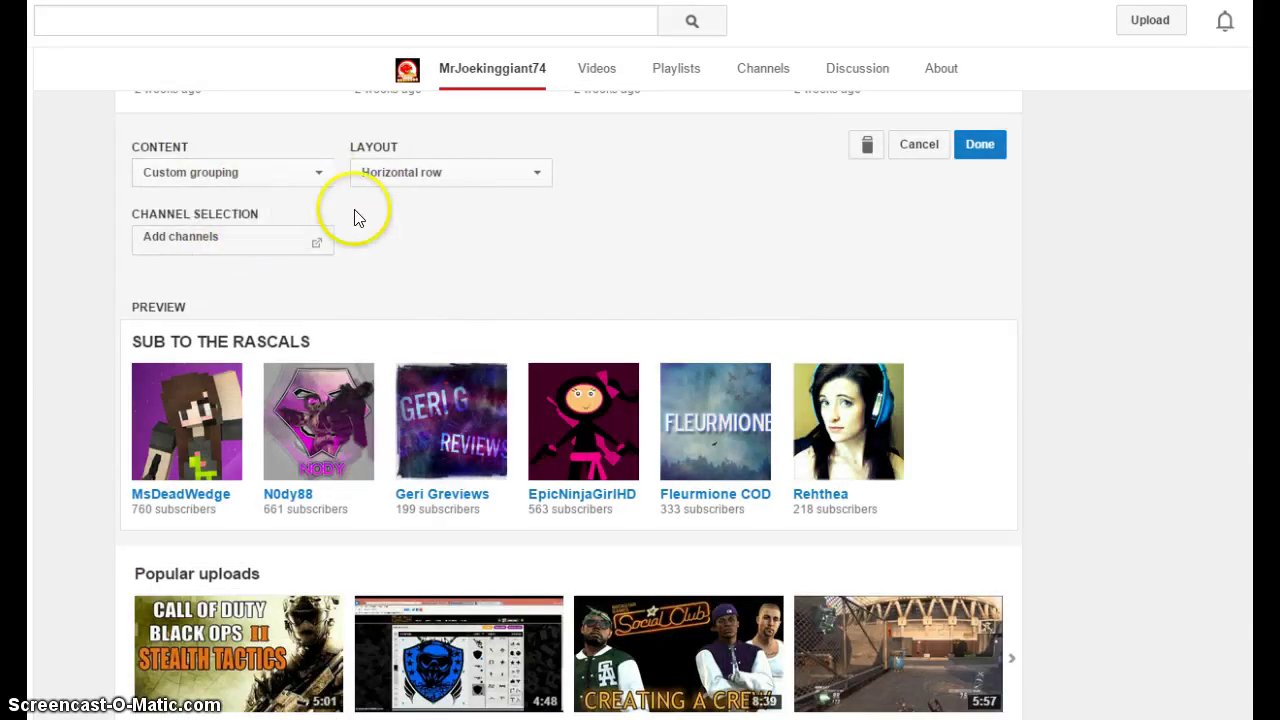
click(890, 142)
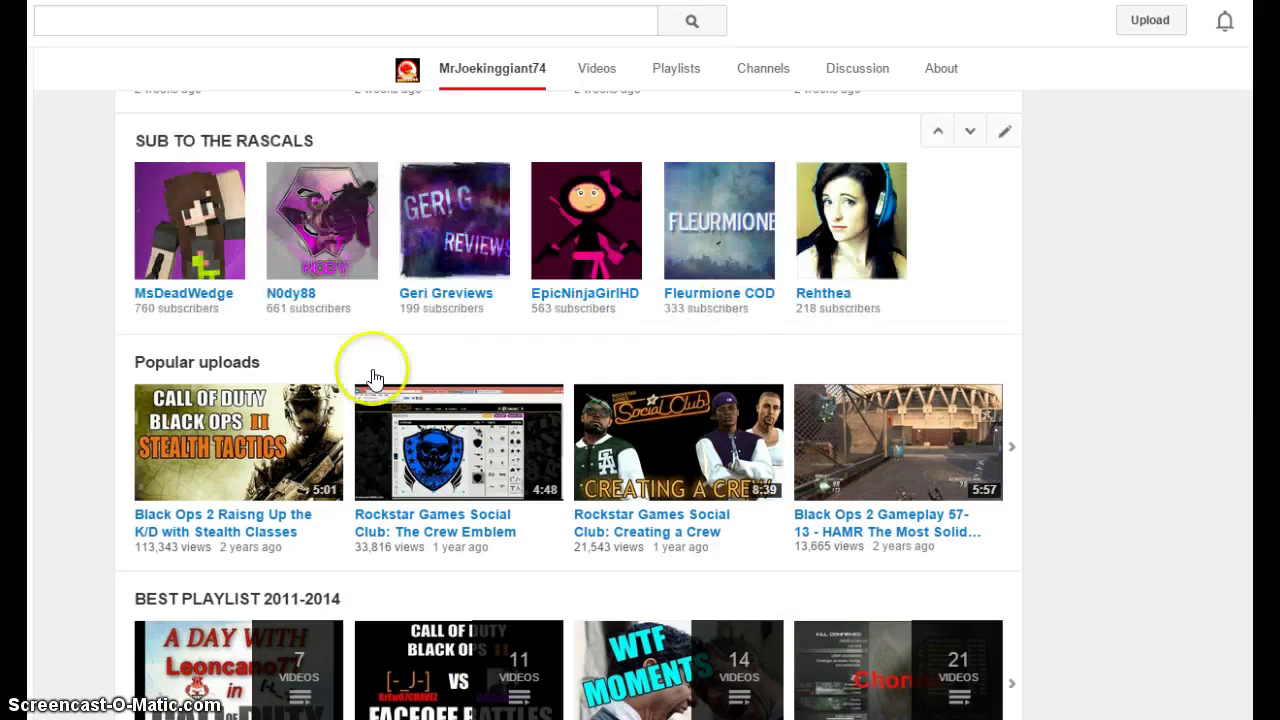
click(1005, 350)
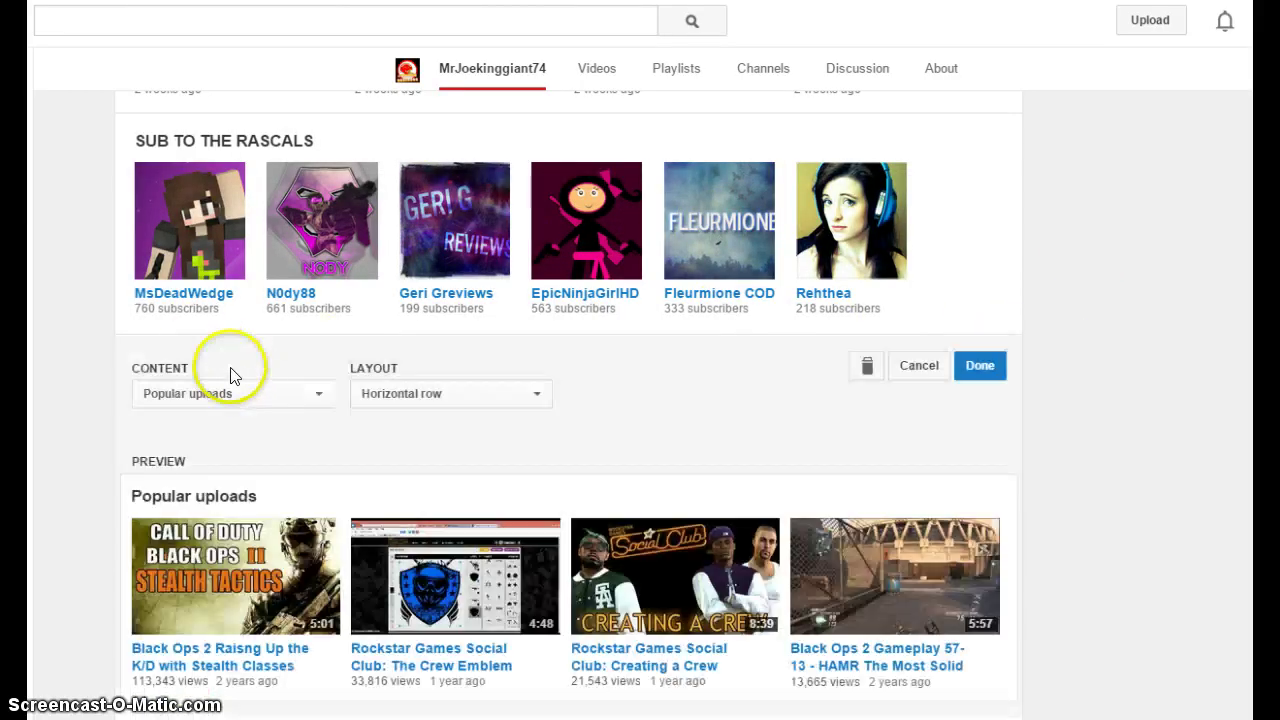
click(312, 395)
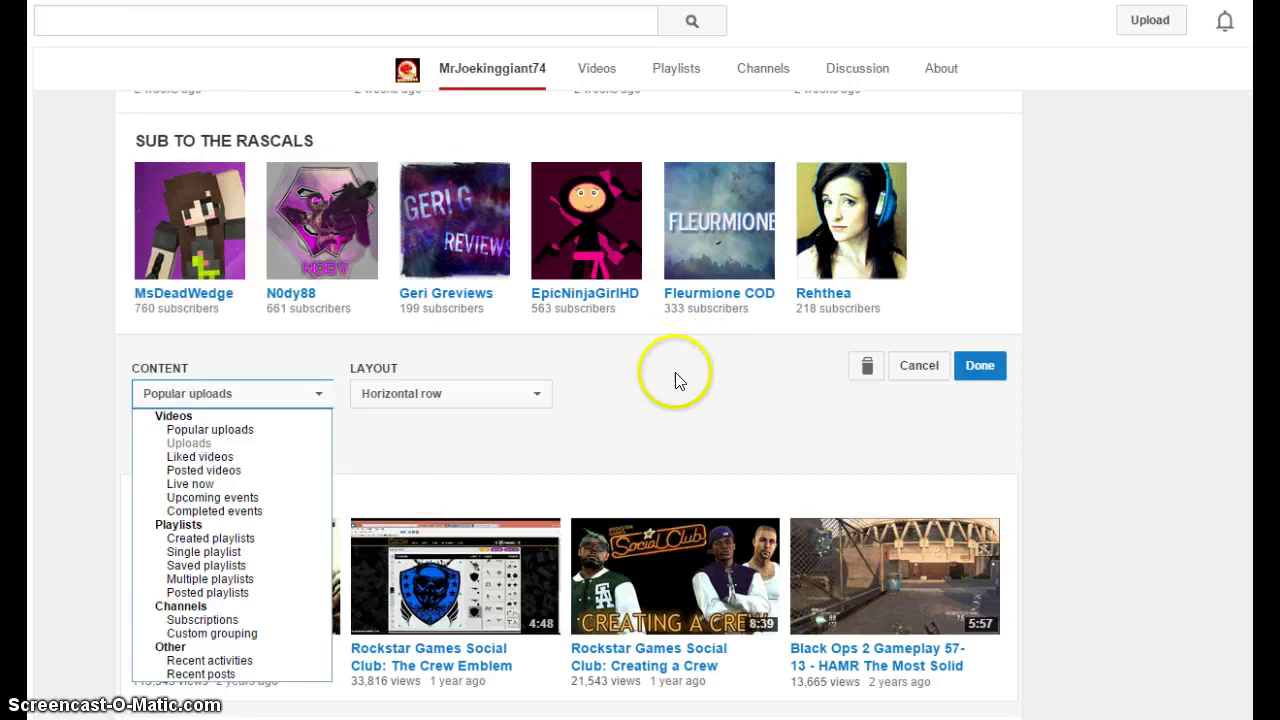
click(1208, 196)
scroll(1087, 352, up, 1)
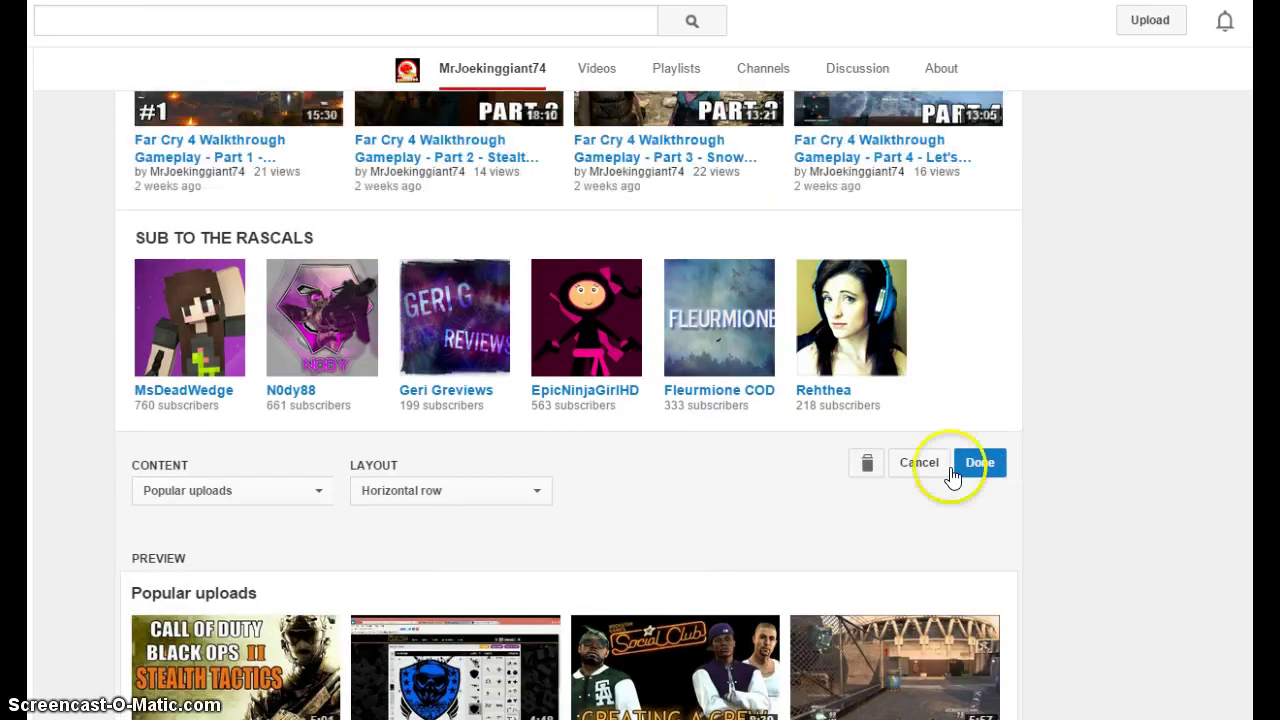
click(919, 462)
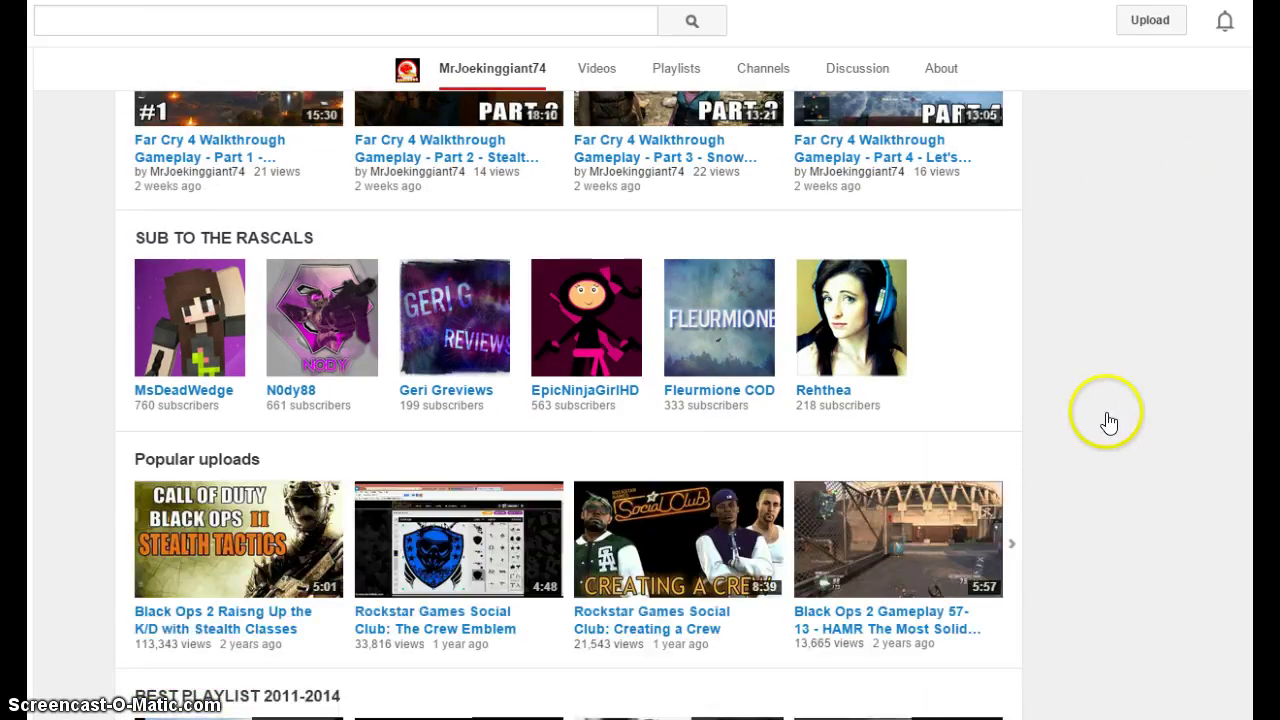
Scroll until Popular uploads, led by the Black Ops 2 Stealth Classes video, is in view
scroll(1108, 422, up, 8)
scroll(1108, 422, up, 3)
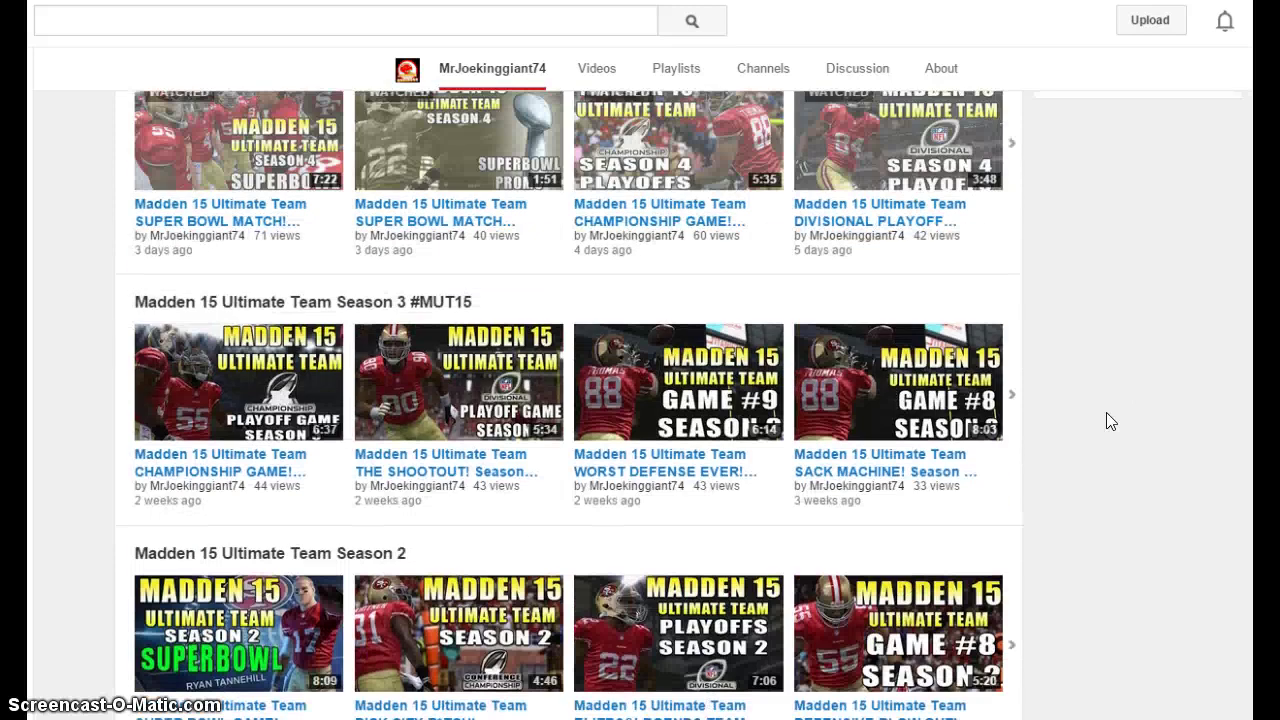
scroll(1108, 422, up, 1)
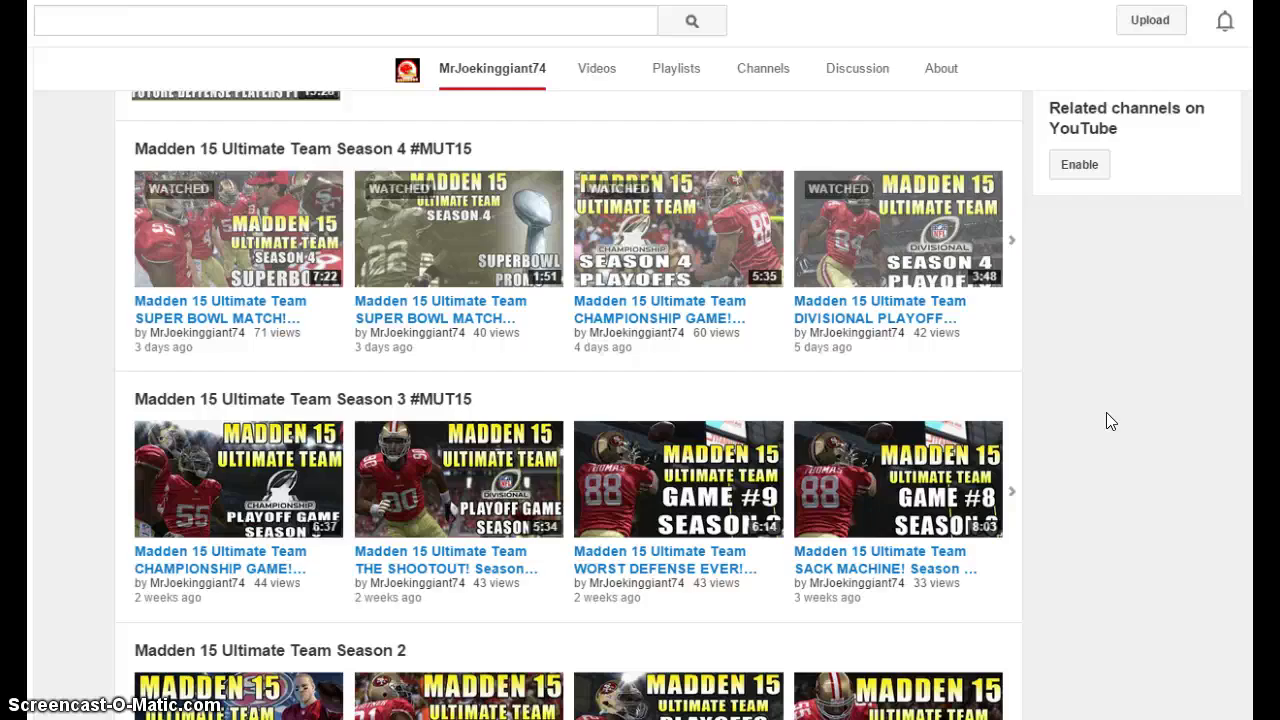
scroll(1106, 413, up, 2)
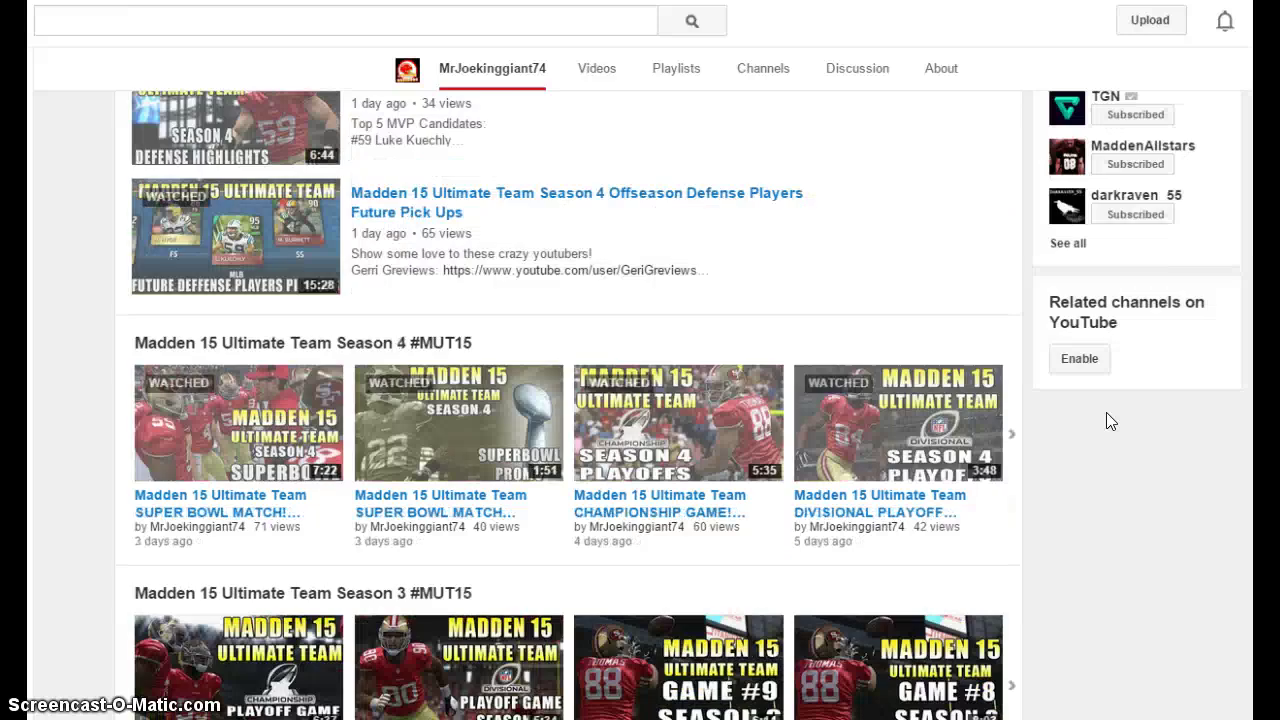
scroll(1106, 420, down, 3)
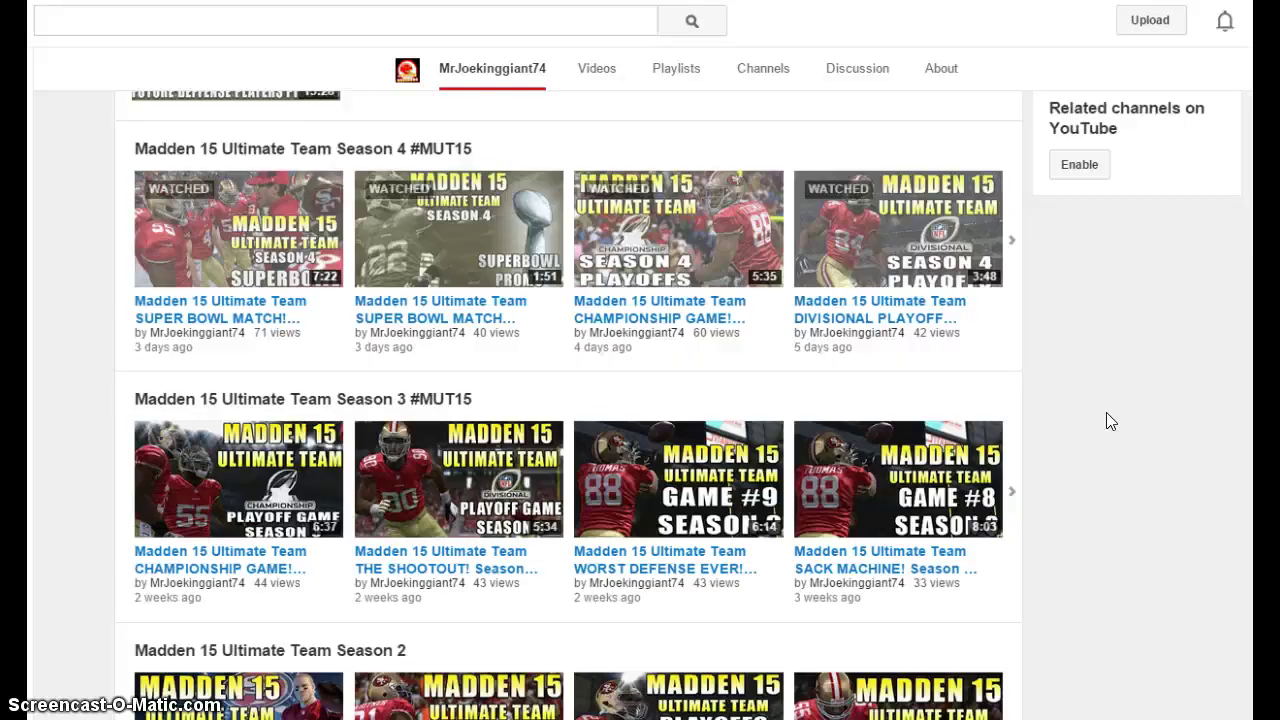
scroll(1106, 412, down, 4)
scroll(1106, 412, up, 4)
scroll(1106, 421, up, 2)
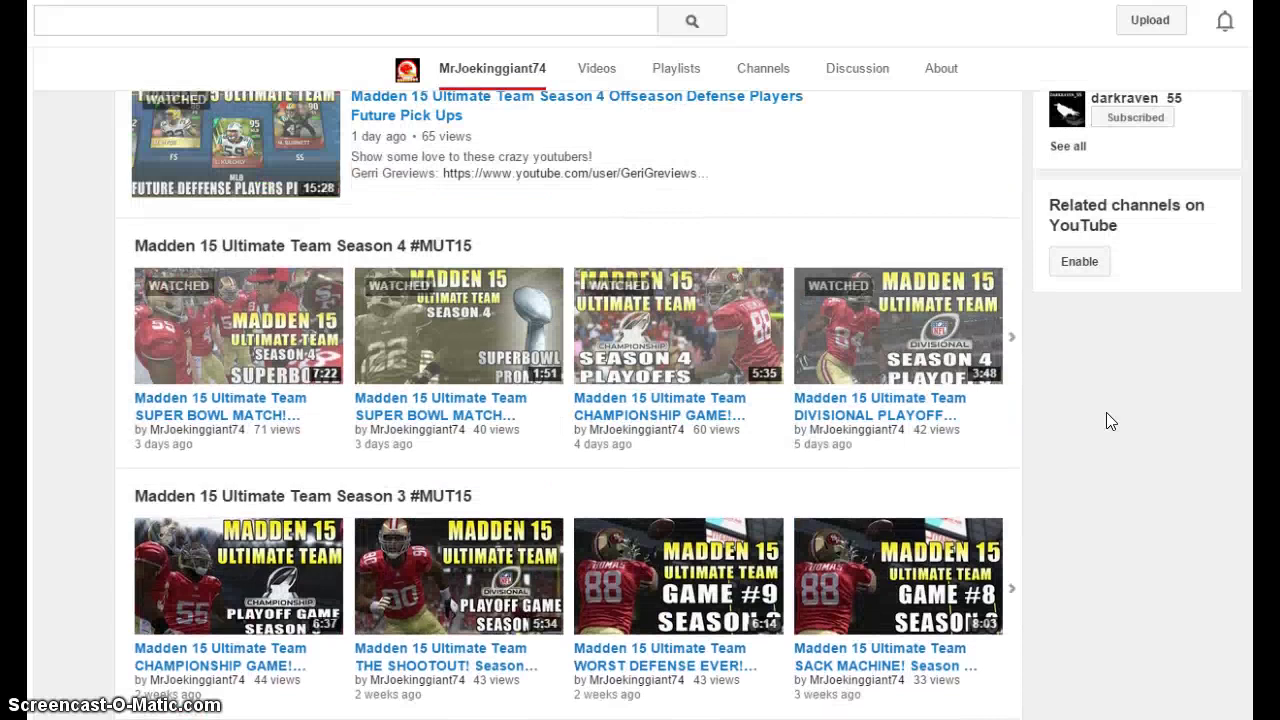
scroll(1106, 421, down, 5)
scroll(1106, 421, down, 8)
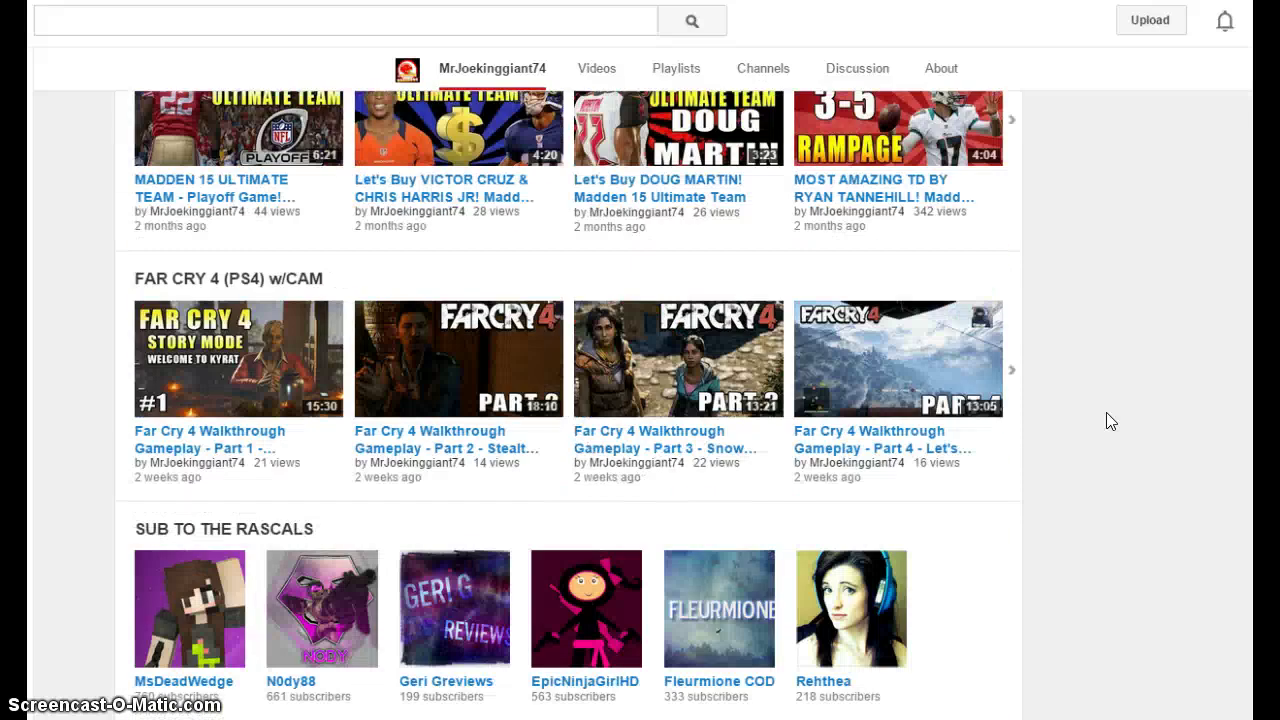
scroll(1106, 421, down, 1)
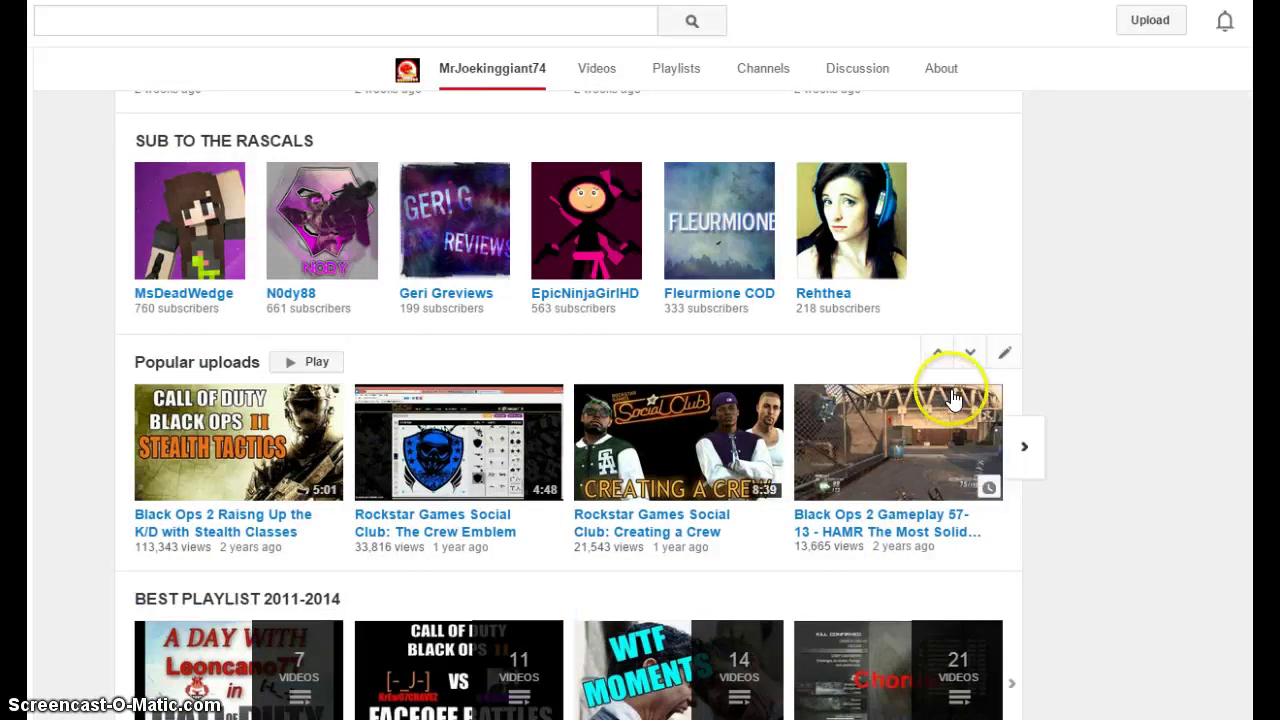
Set the Popular uploads section's content to Recent activities and save it with Done
click(1006, 354)
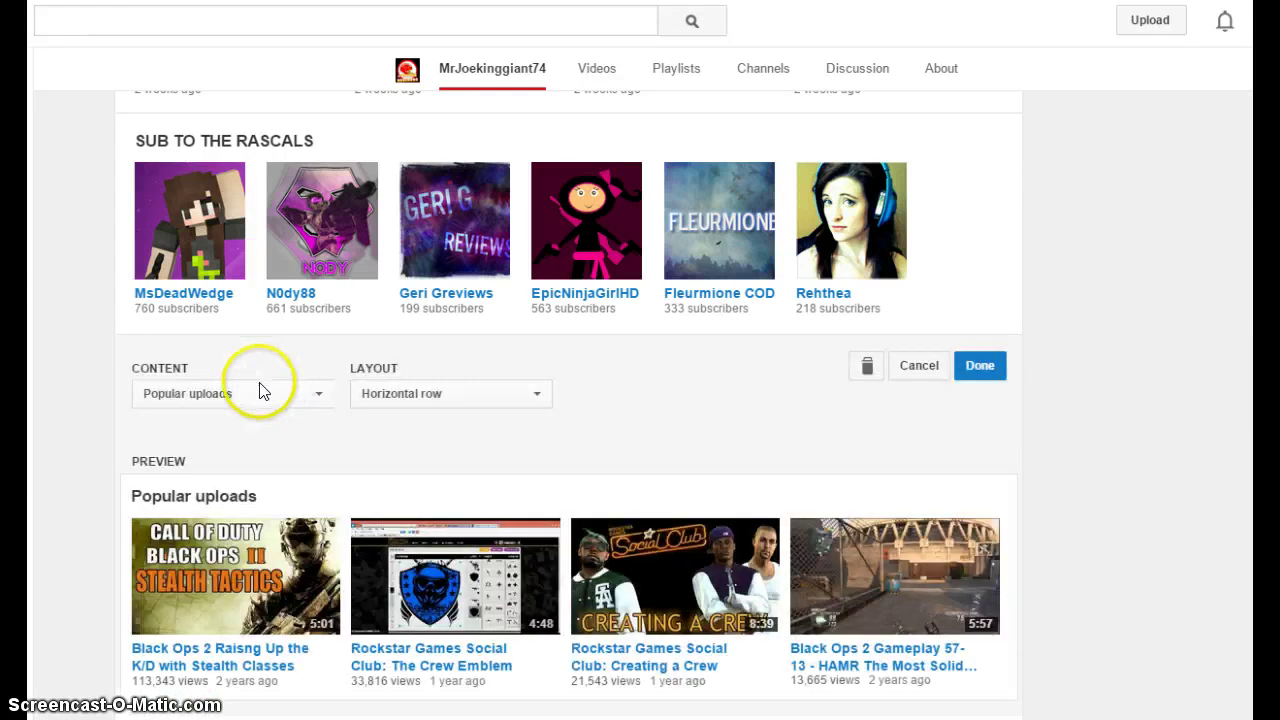
click(318, 400)
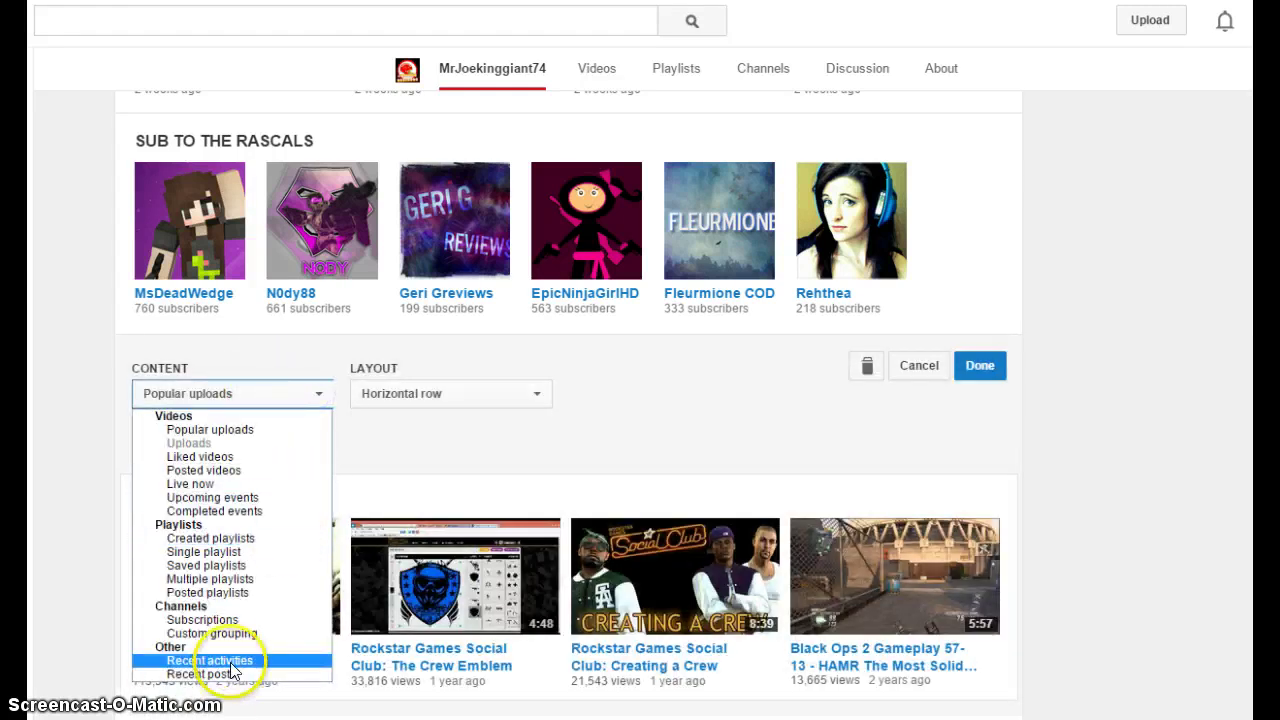
click(228, 661)
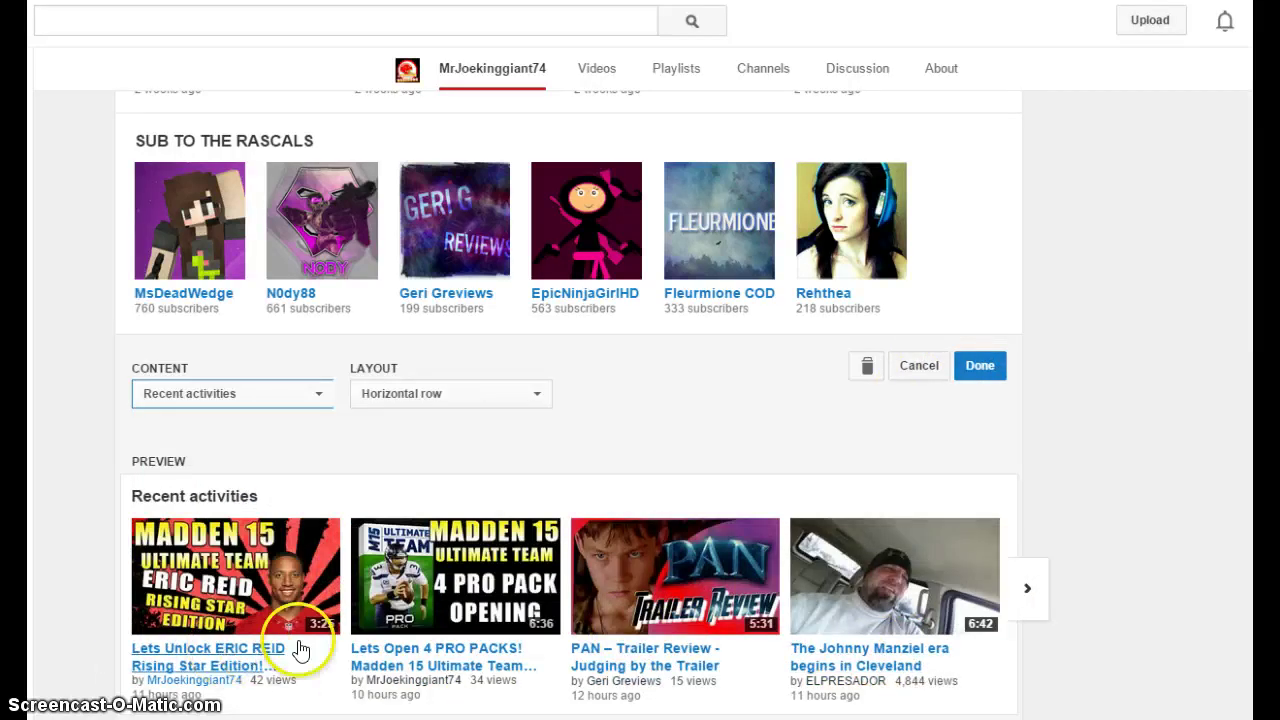
scroll(451, 466, down, 2)
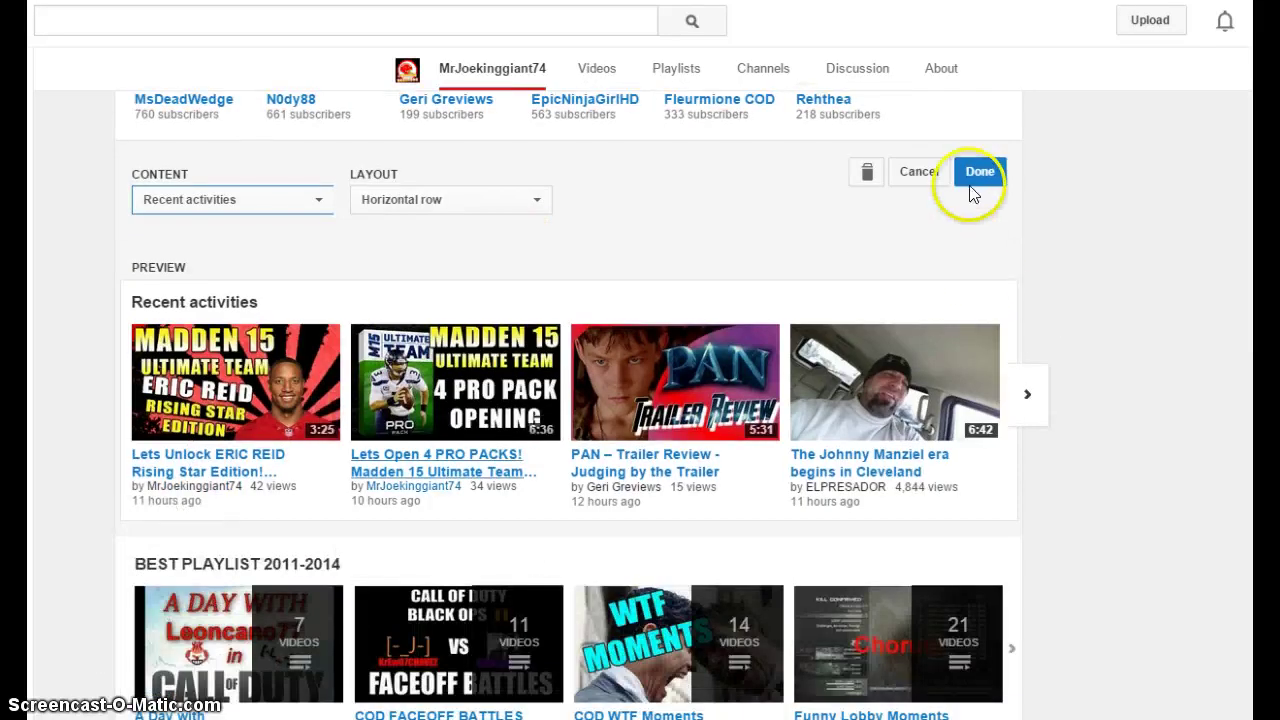
click(977, 177)
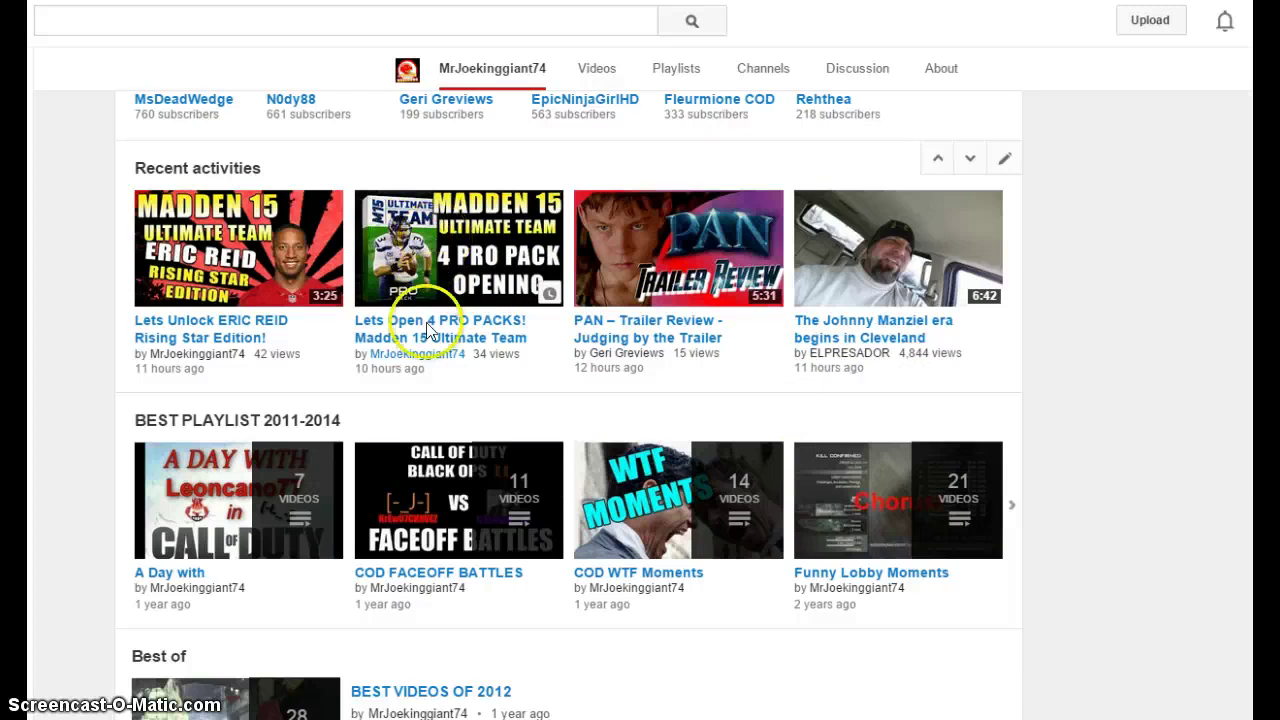
scroll(1015, 483, down, 3)
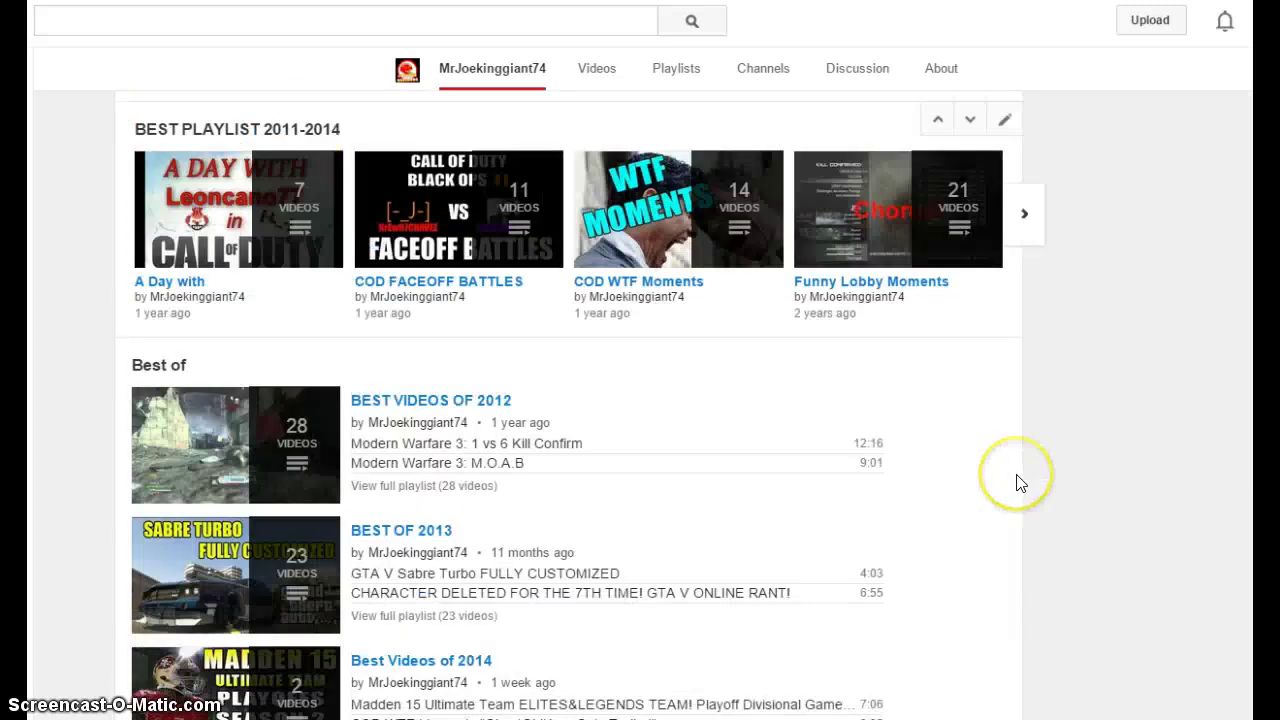
scroll(191, 320, up, 2)
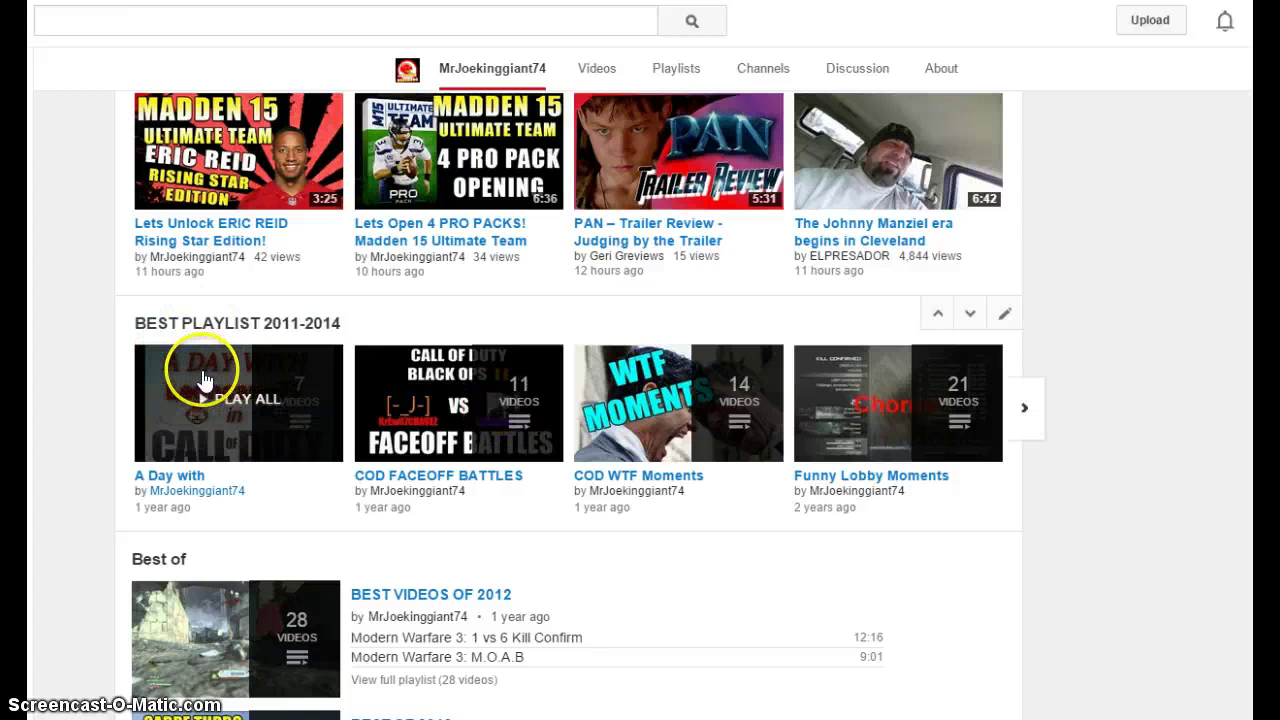
scroll(308, 428, down, 4)
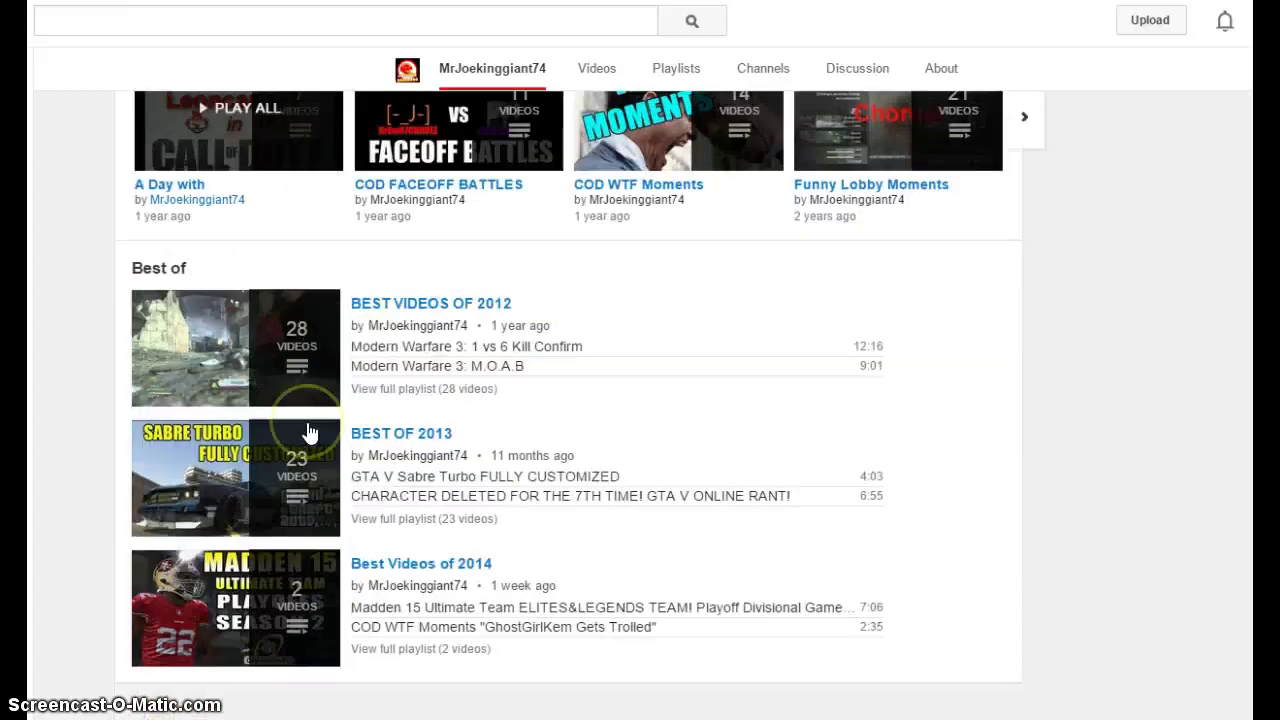
scroll(307, 432, down, 1)
scroll(890, 420, up, 3)
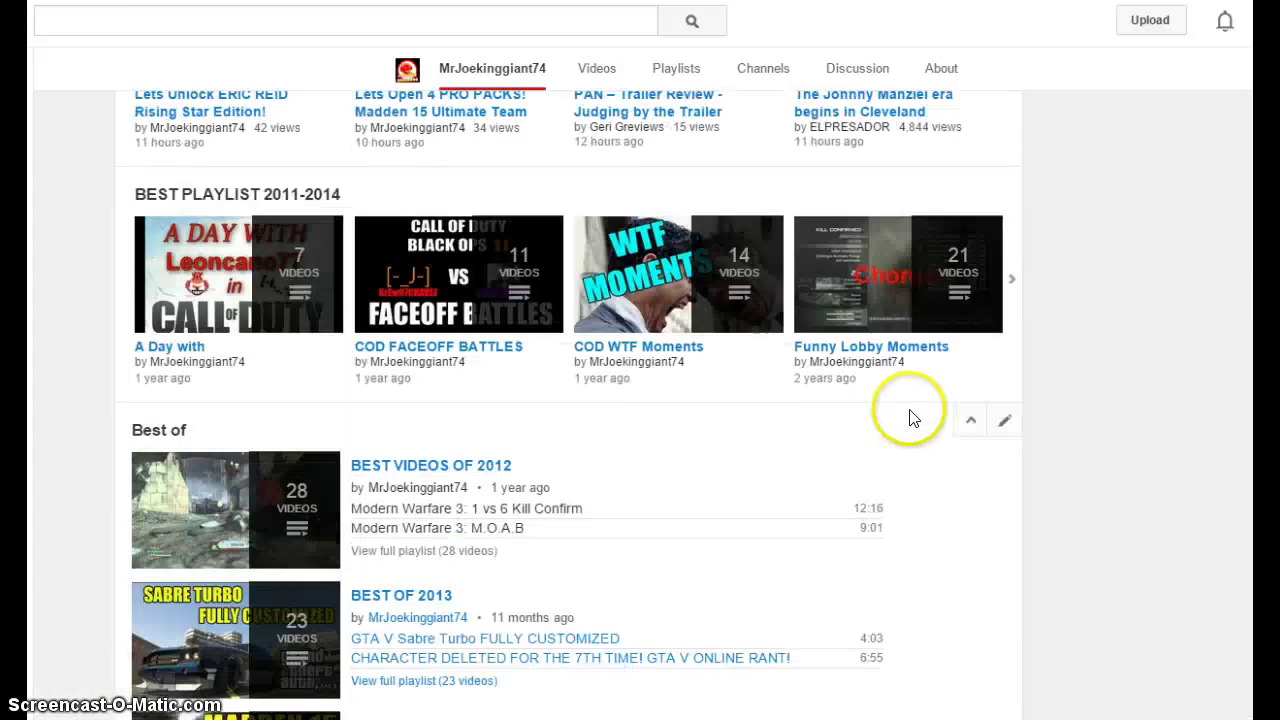
scroll(911, 420, up, 3)
scroll(911, 420, up, 1)
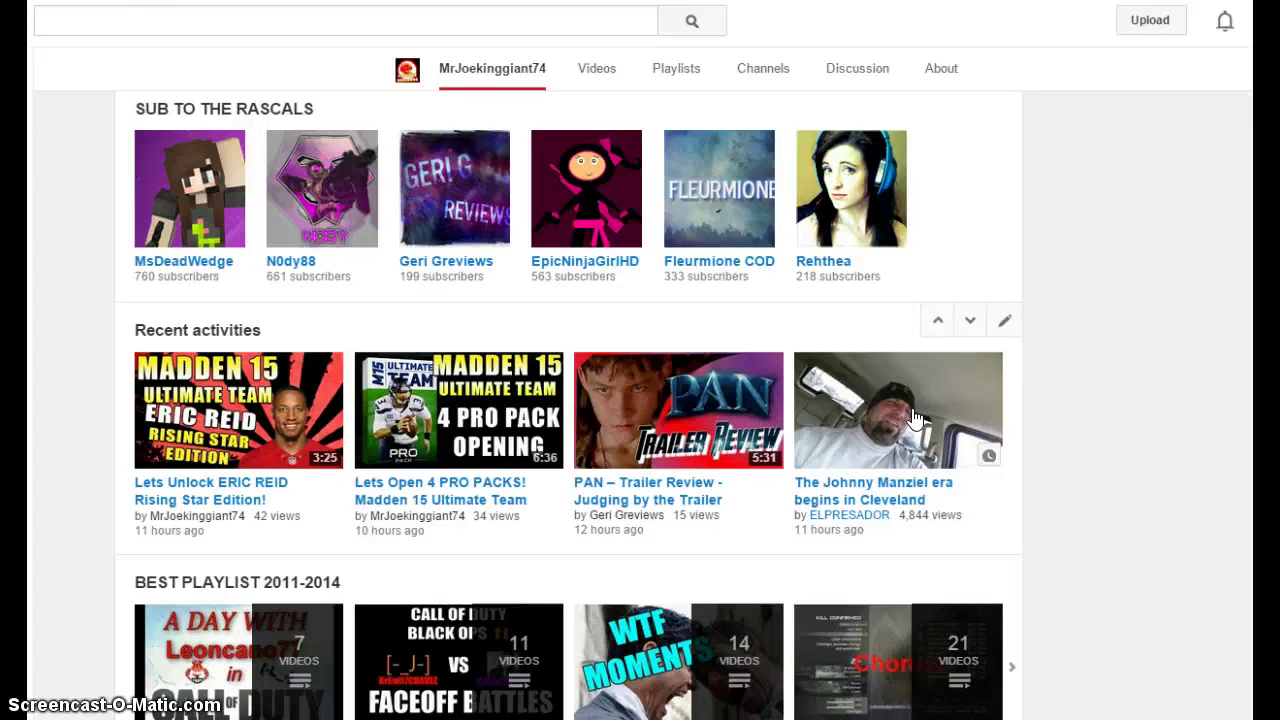
scroll(918, 418, up, 10)
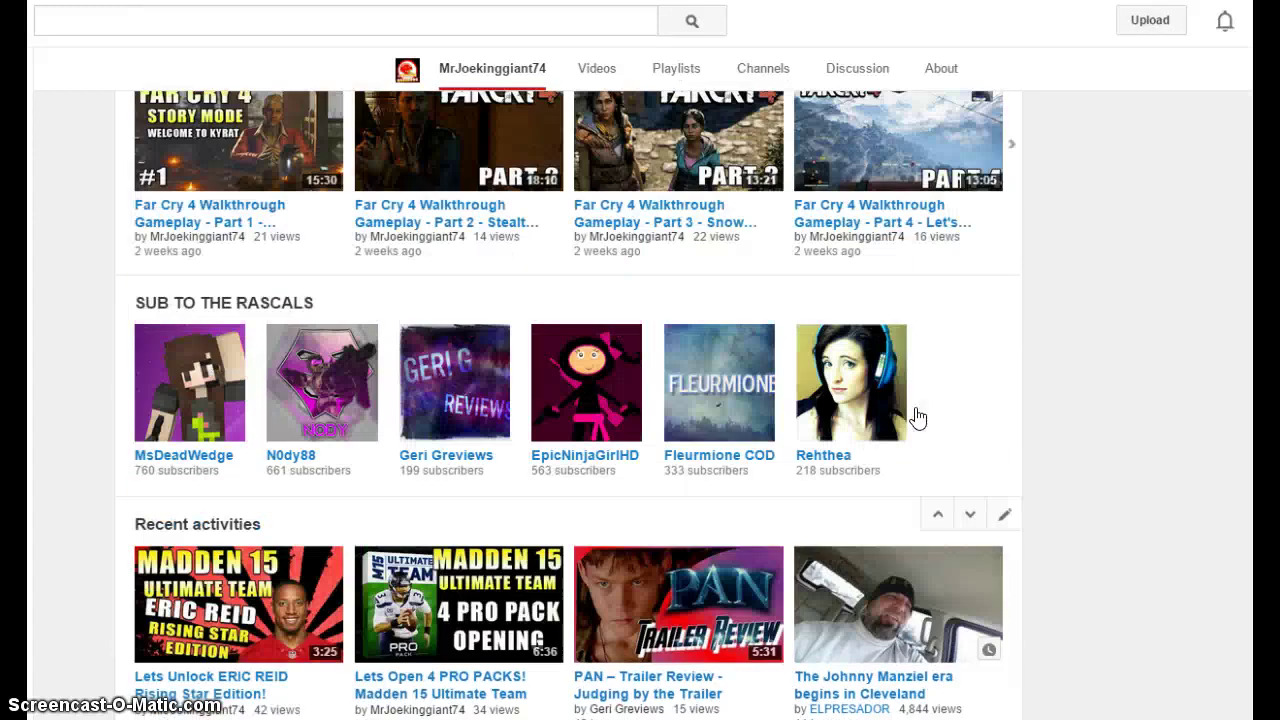
scroll(918, 418, up, 12)
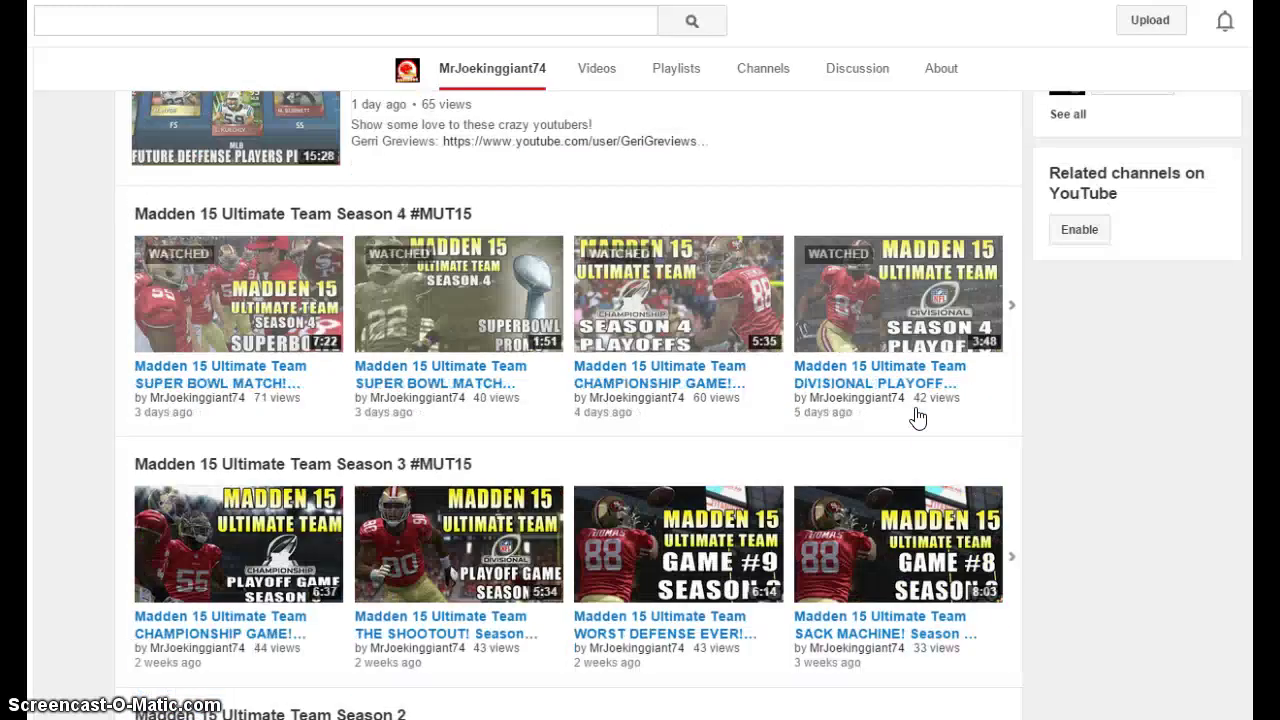
scroll(918, 418, up, 3)
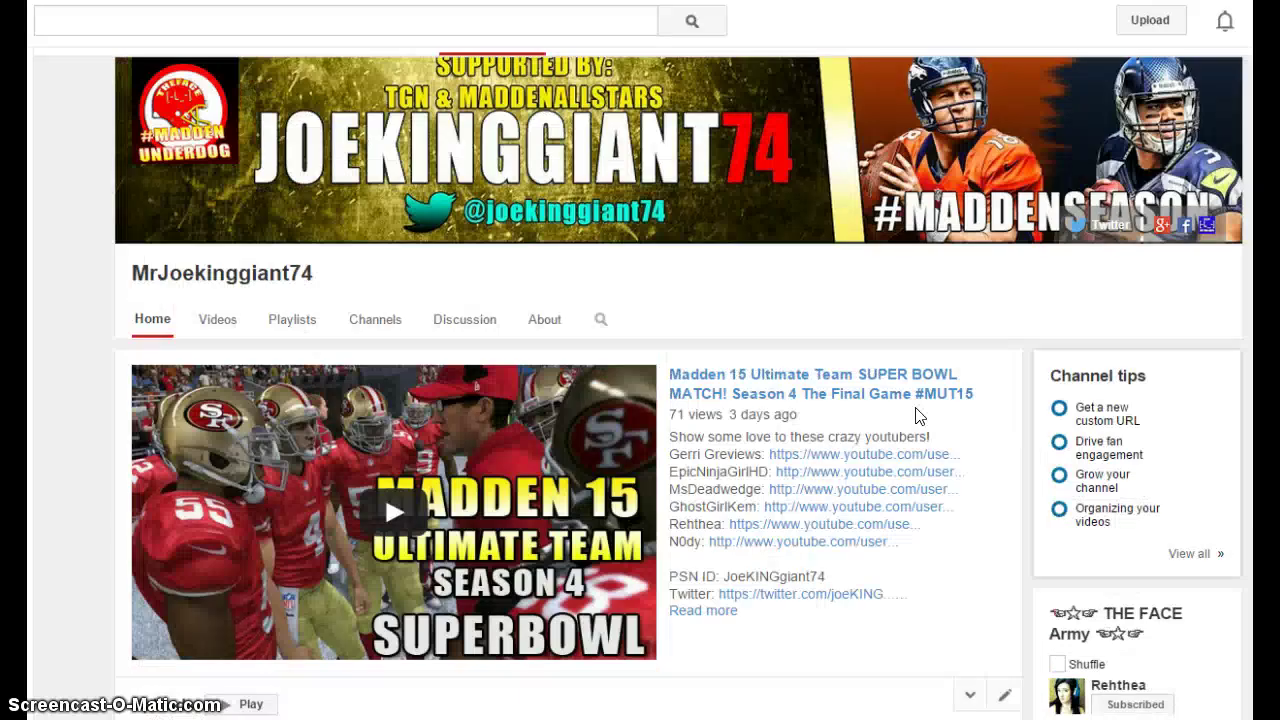
scroll(918, 416, up, 1)
scroll(918, 416, down, 2)
scroll(918, 416, up, 2)
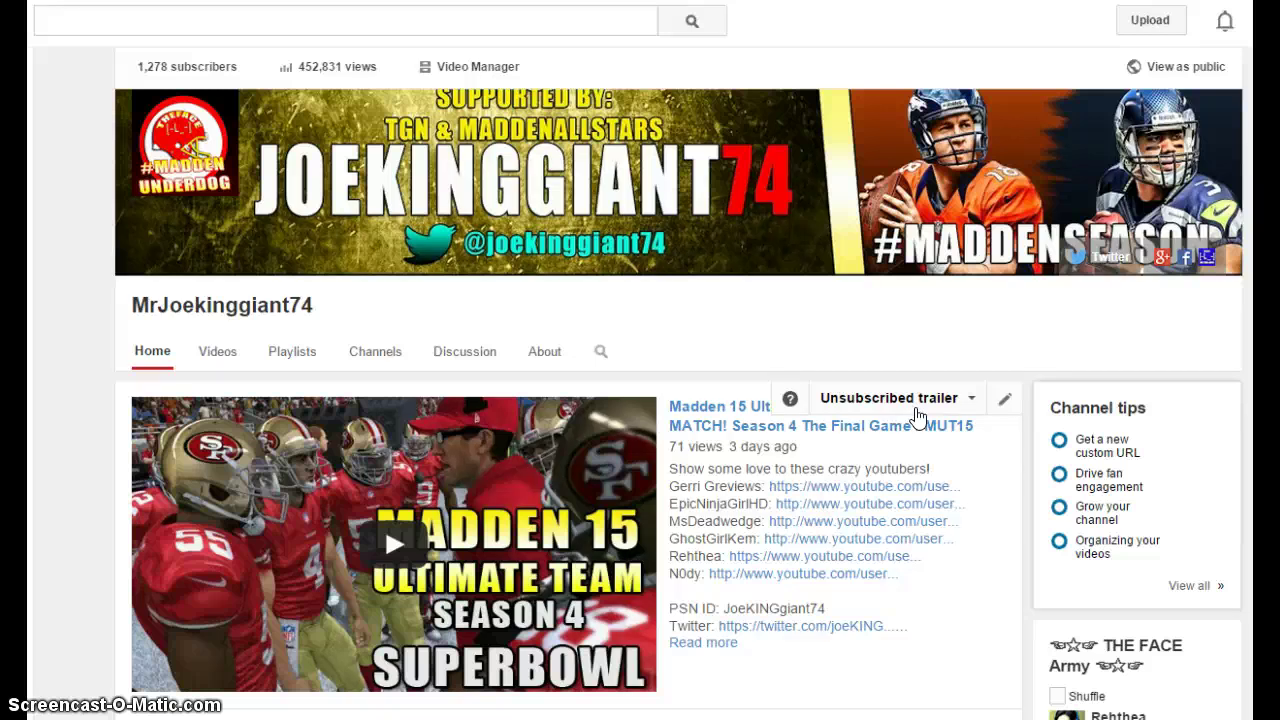
scroll(918, 416, down, 3)
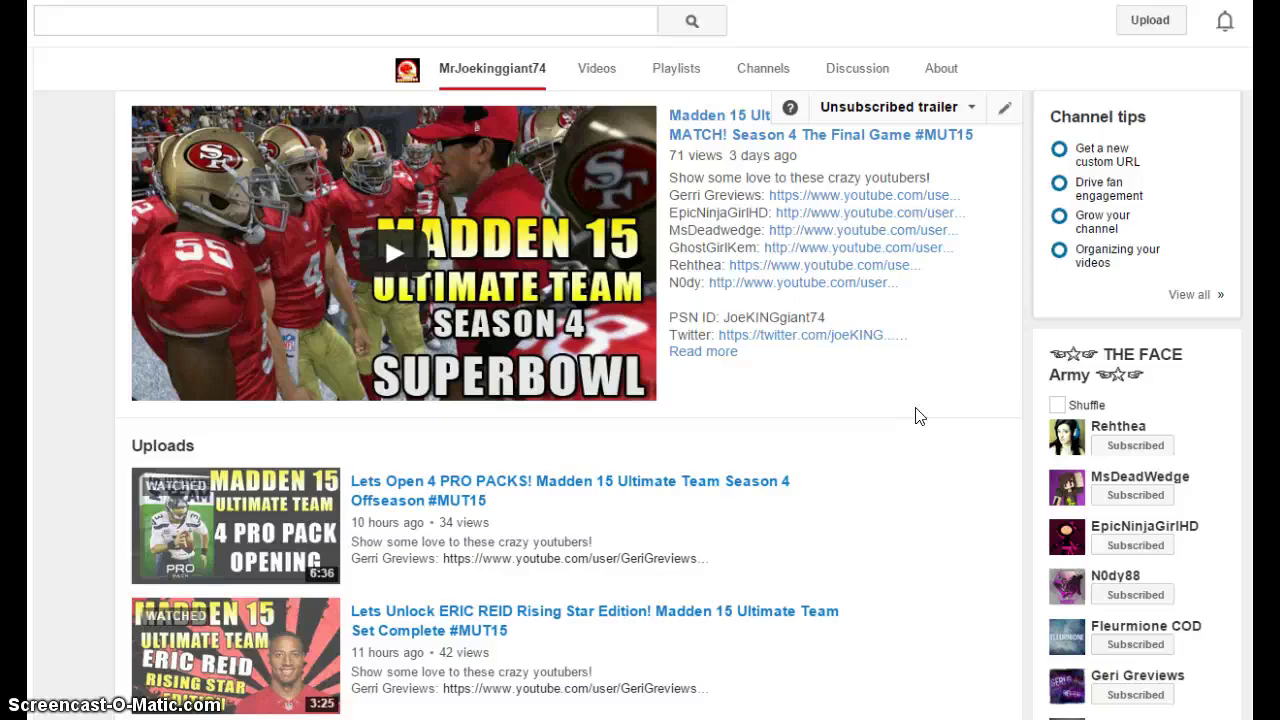
scroll(918, 416, up, 3)
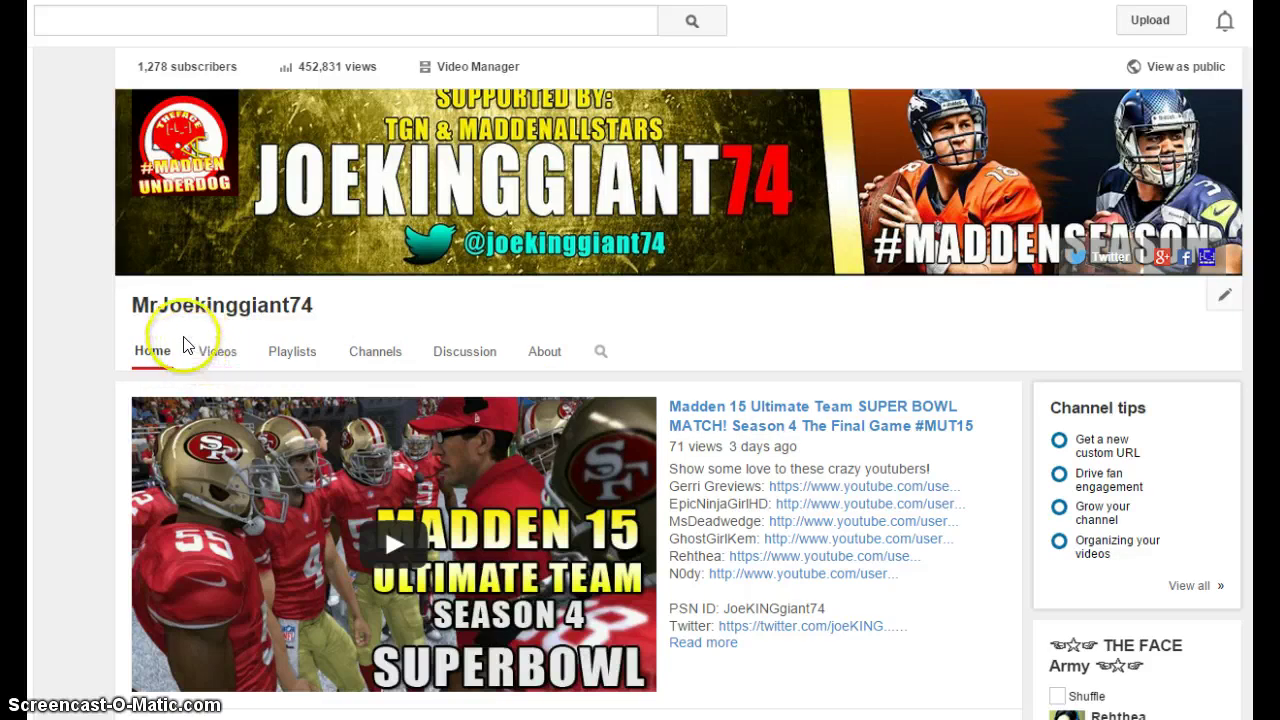
scroll(280, 470, down, 2)
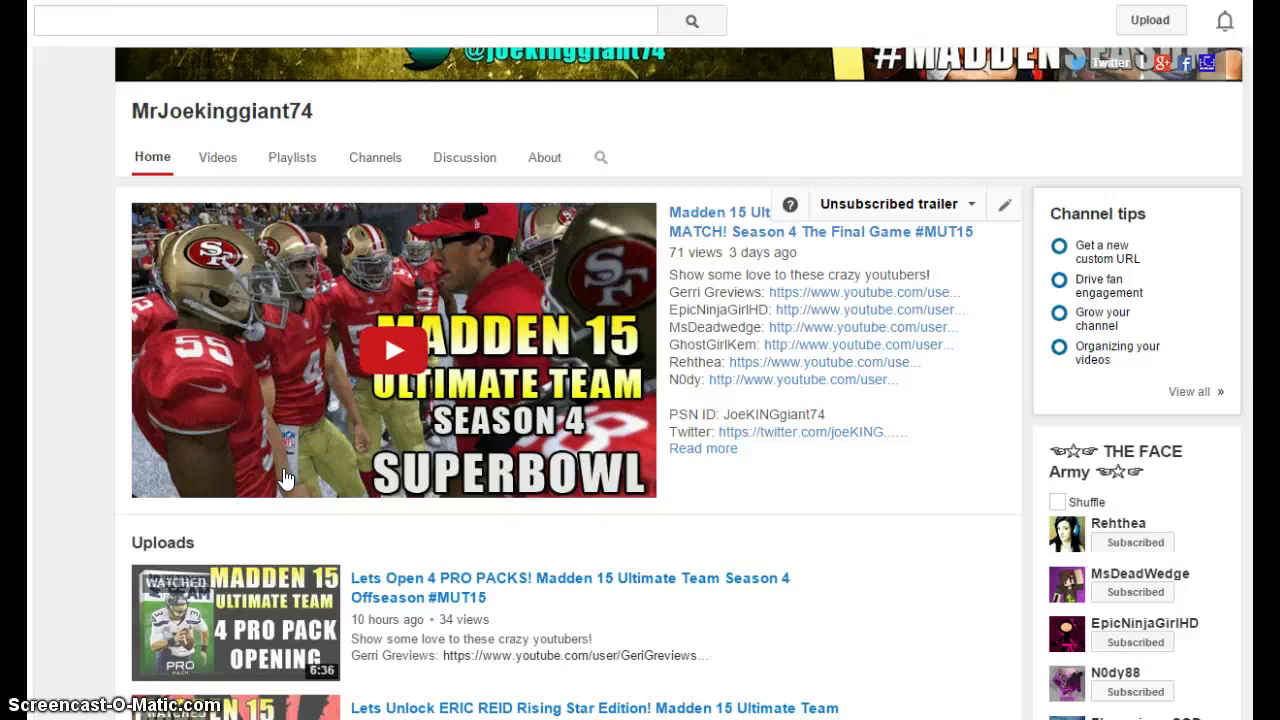
scroll(285, 477, down, 1)
scroll(285, 474, up, 1)
scroll(283, 470, down, 7)
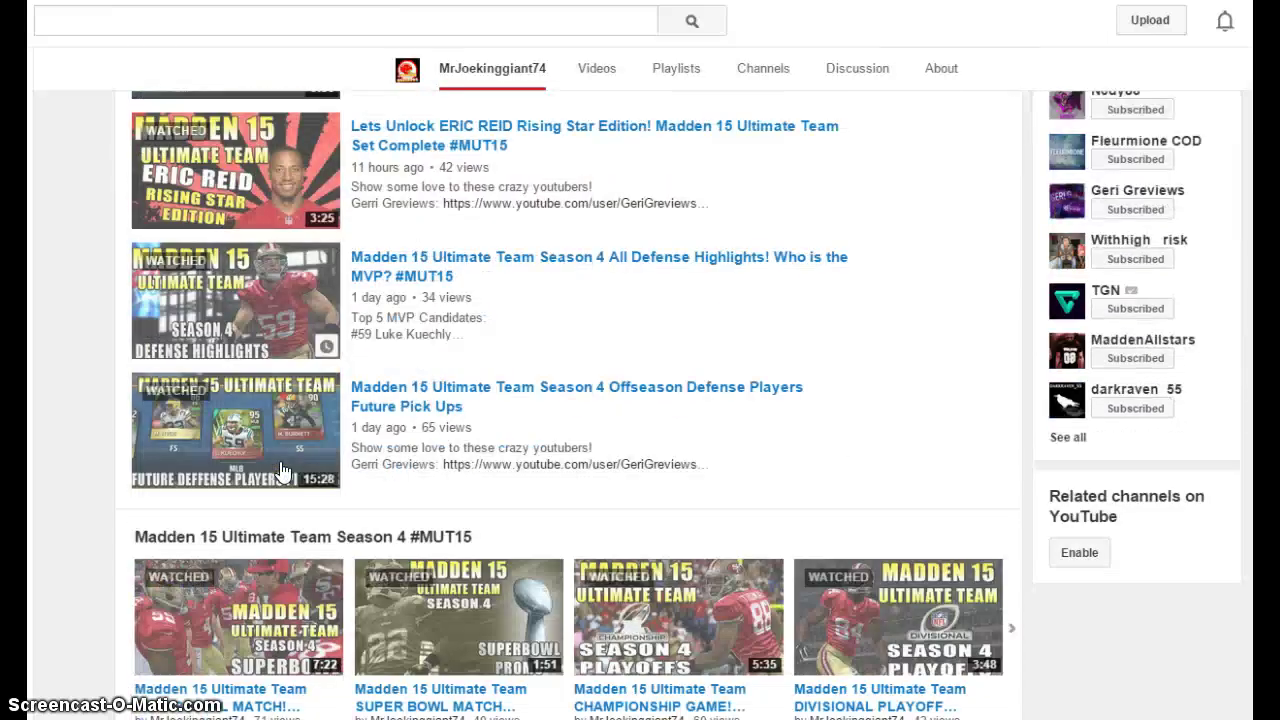
scroll(280, 470, down, 10)
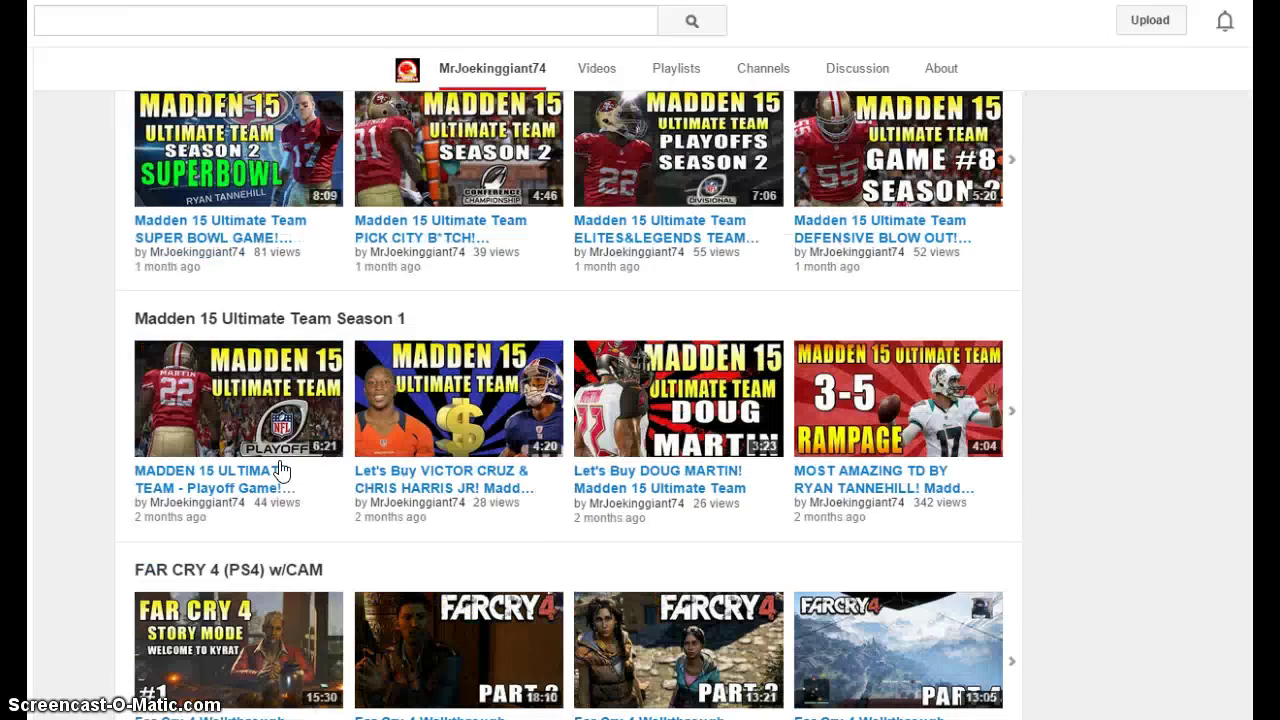
scroll(283, 470, down, 2)
scroll(279, 455, down, 3)
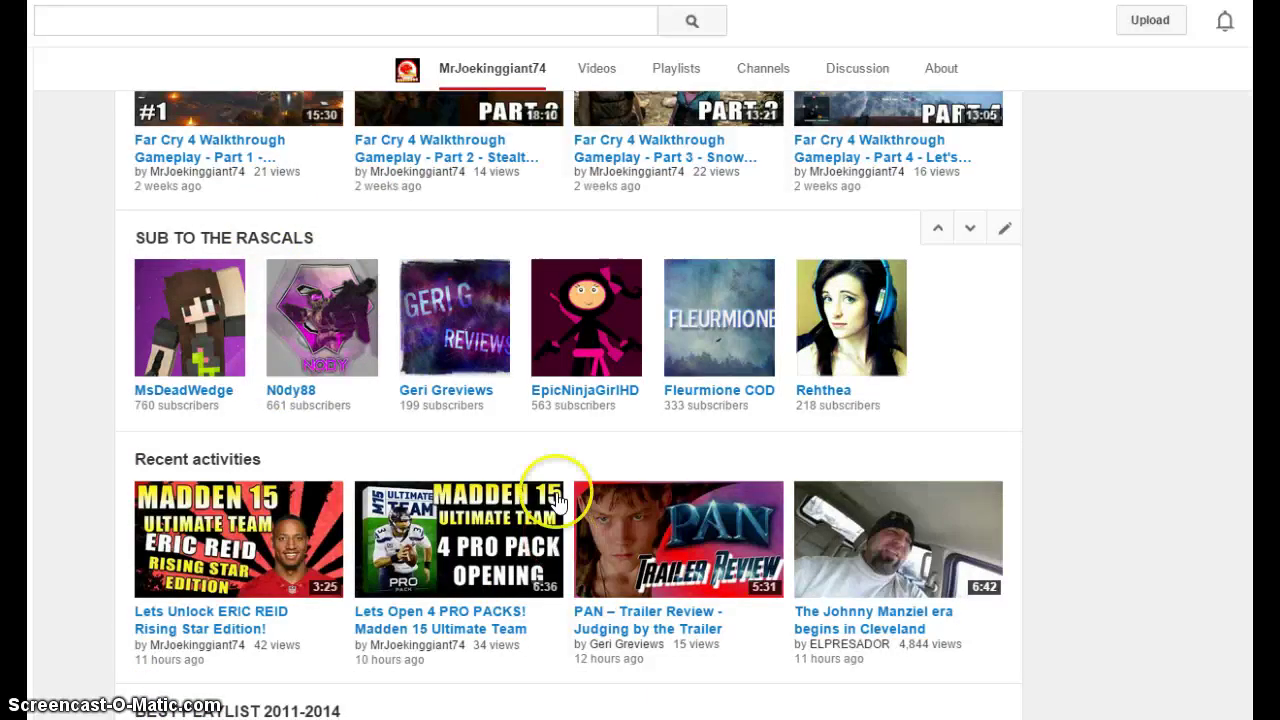
scroll(560, 490, down, 10)
scroll(563, 500, up, 5)
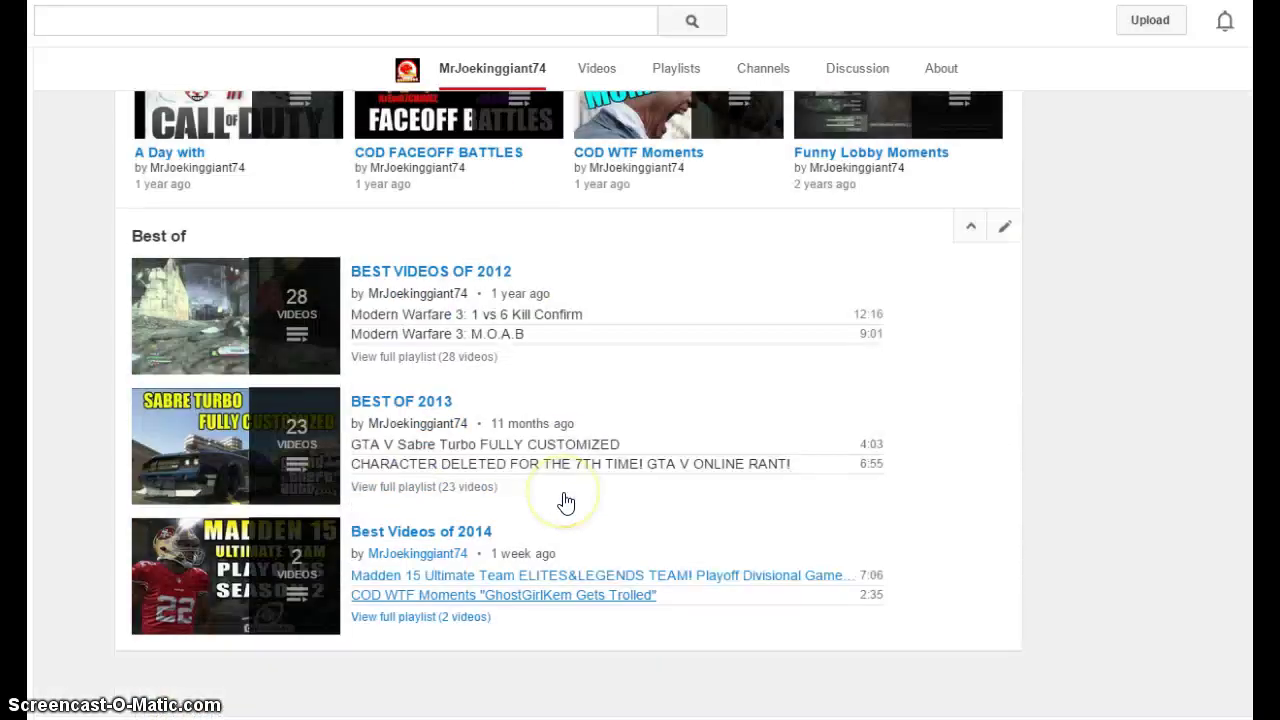
scroll(563, 500, up, 2)
scroll(563, 500, up, 10)
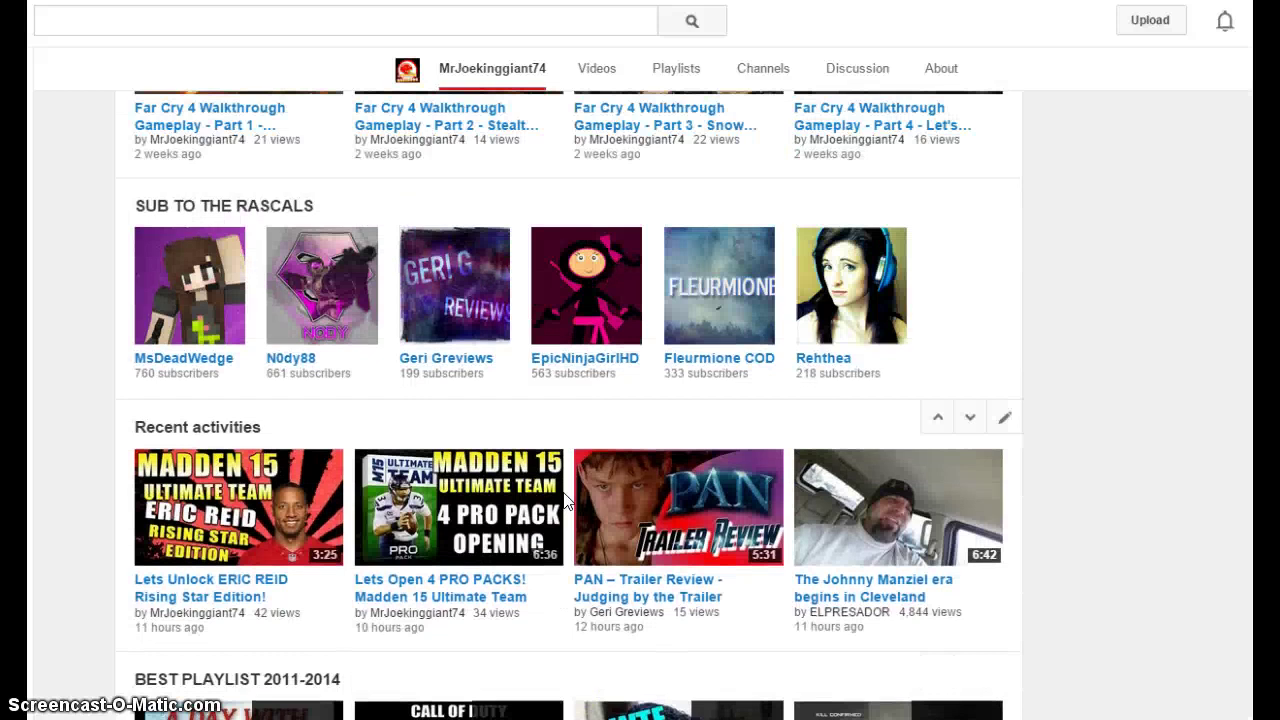
scroll(563, 500, up, 10)
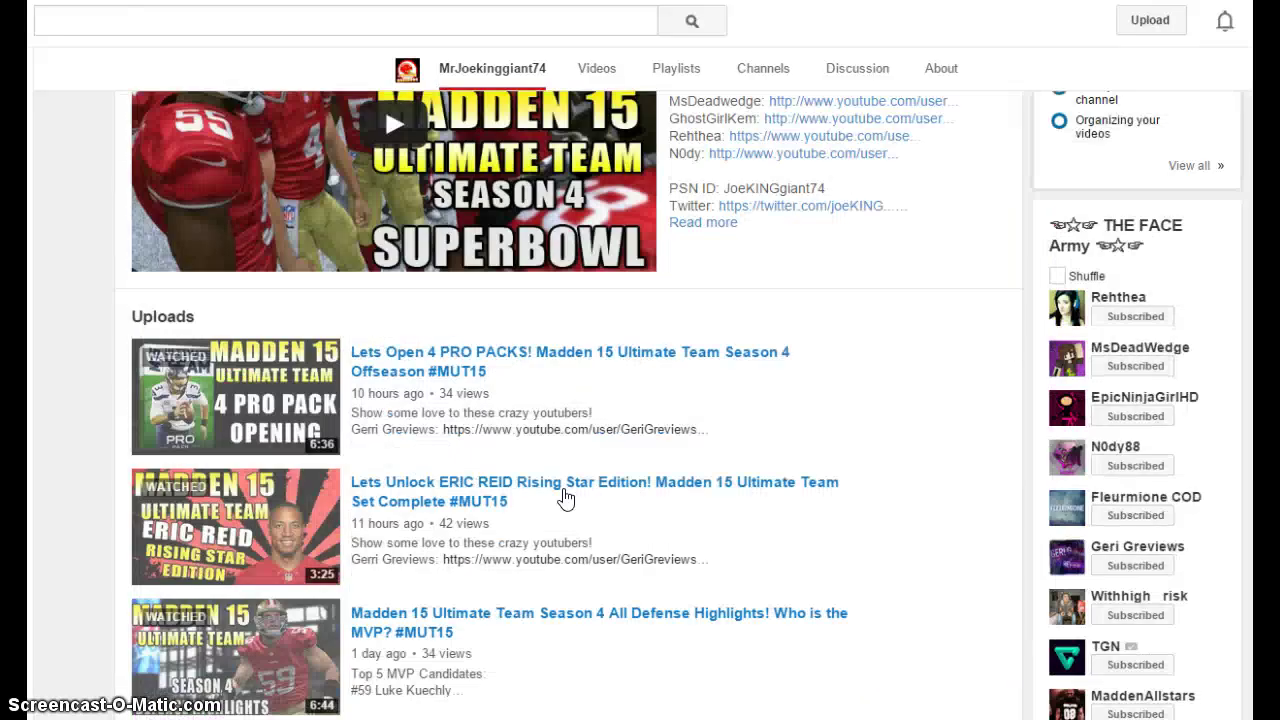